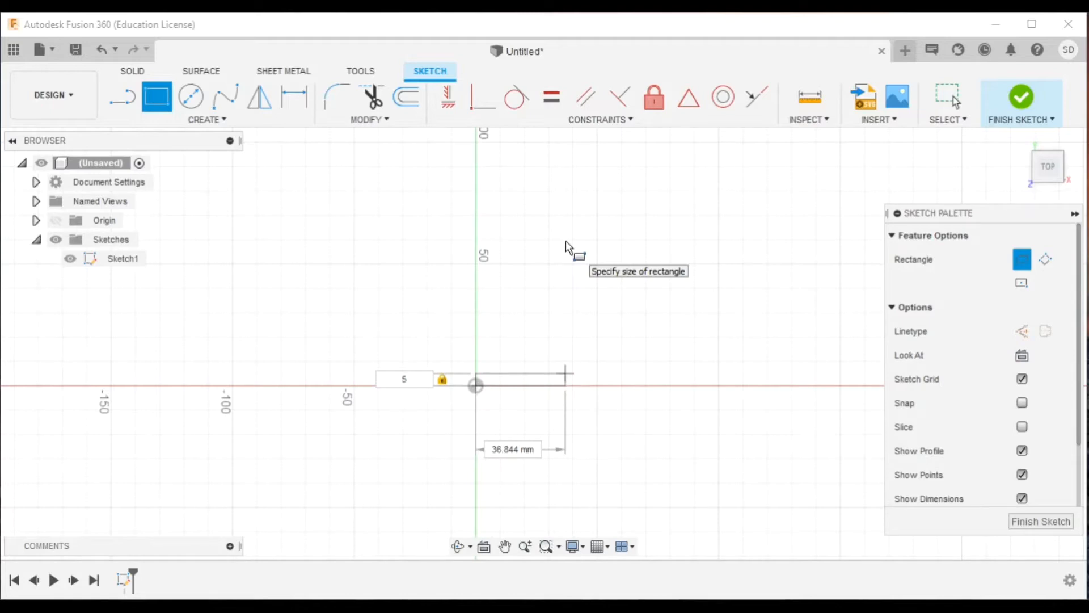
Step: Size the rectangle starting at the origin to 65 mm high and 15 mm wide
type("65")
key("Tab")
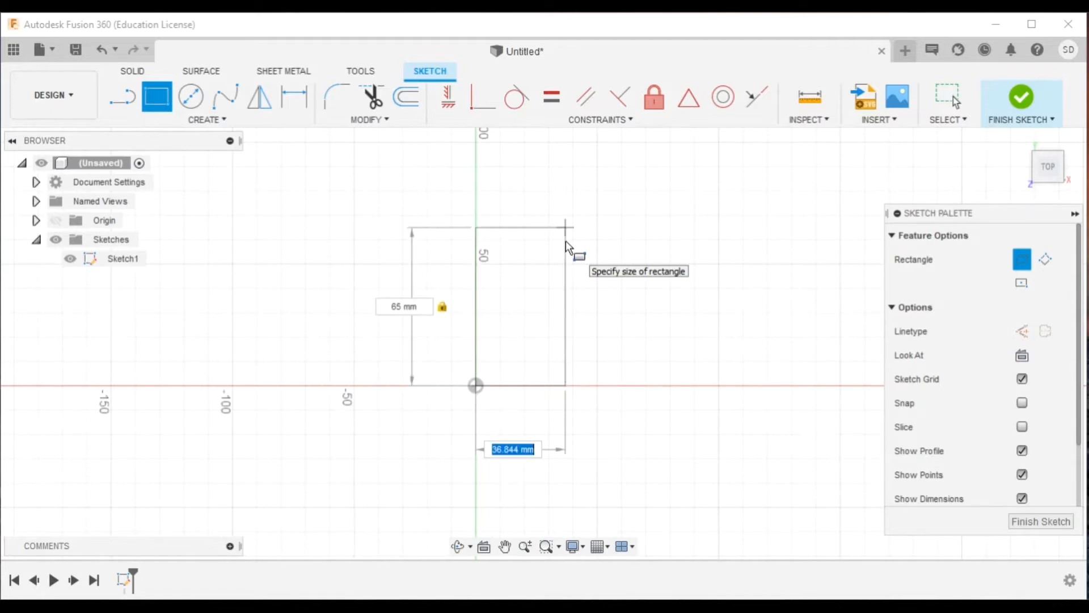
type("15")
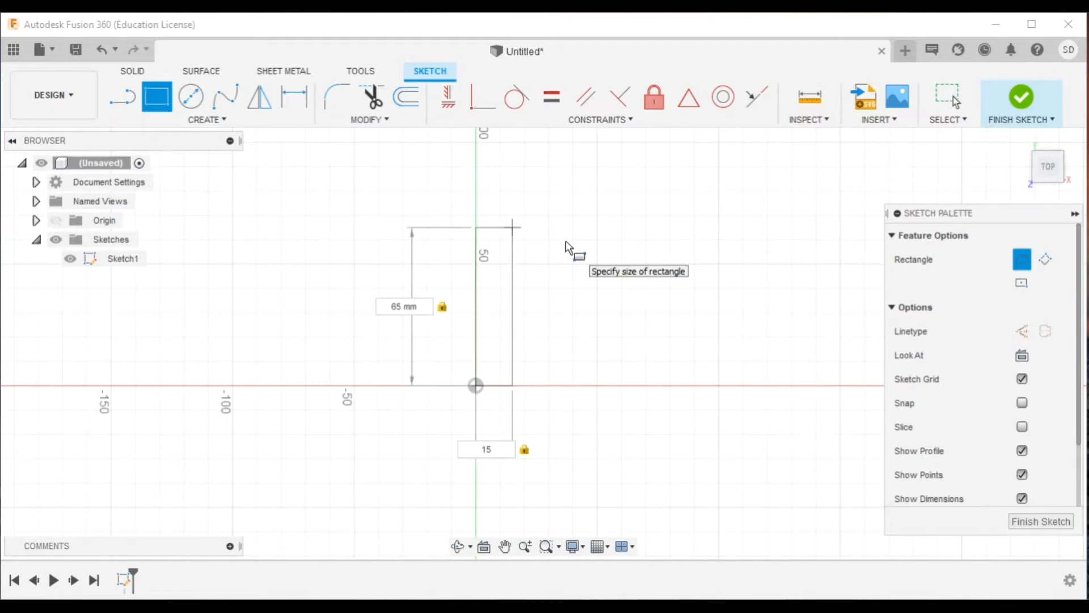
key("Return")
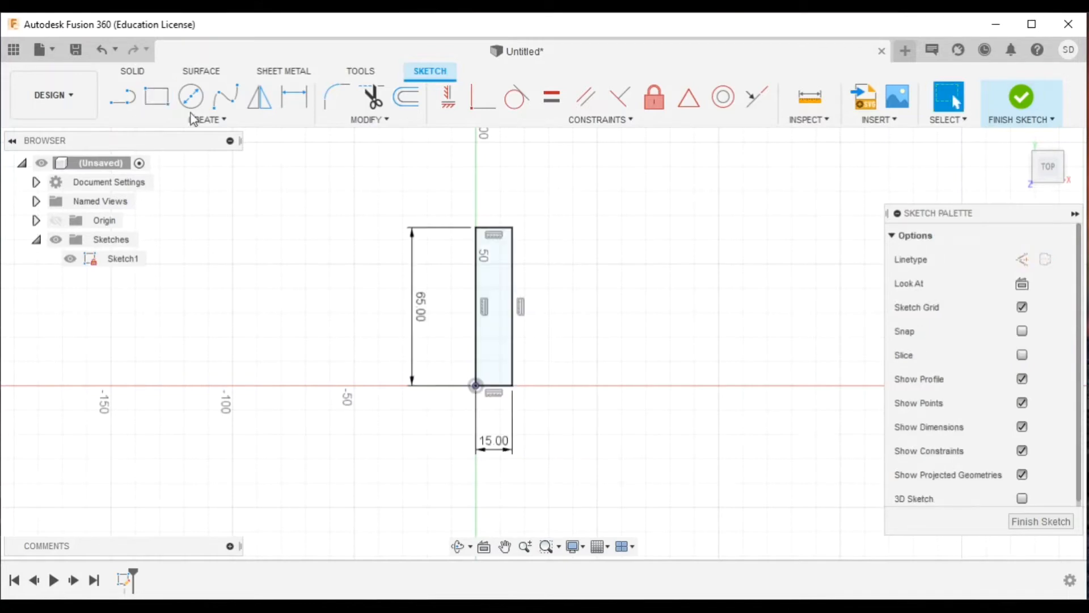
Step: Draw a 150 mm line from the origin at 45 degrees
left_click(122, 97)
left_click(472, 384)
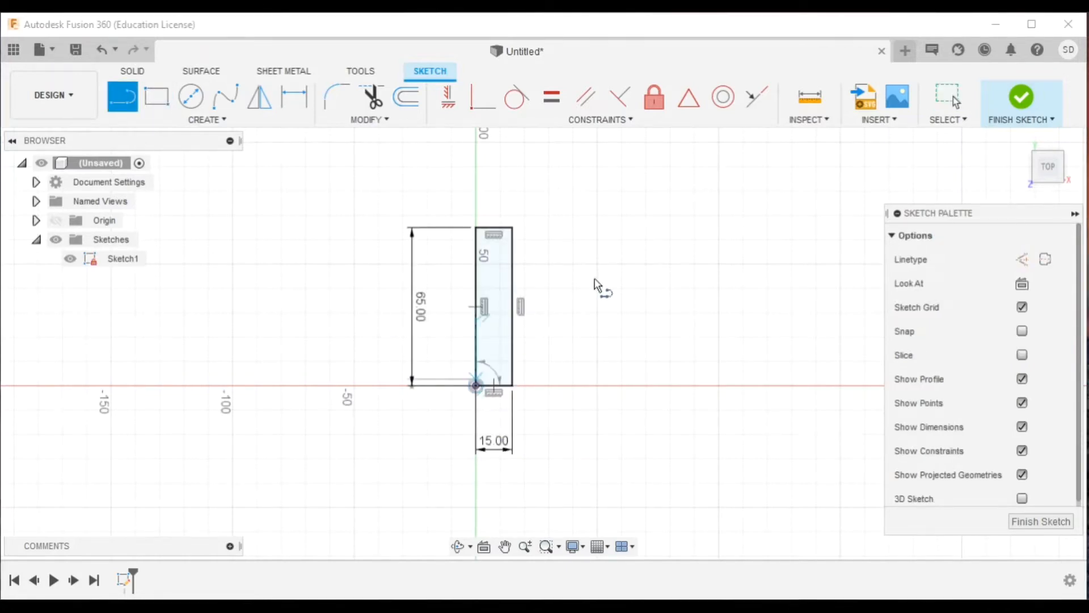
middle_click_drag(685, 216, 538, 364)
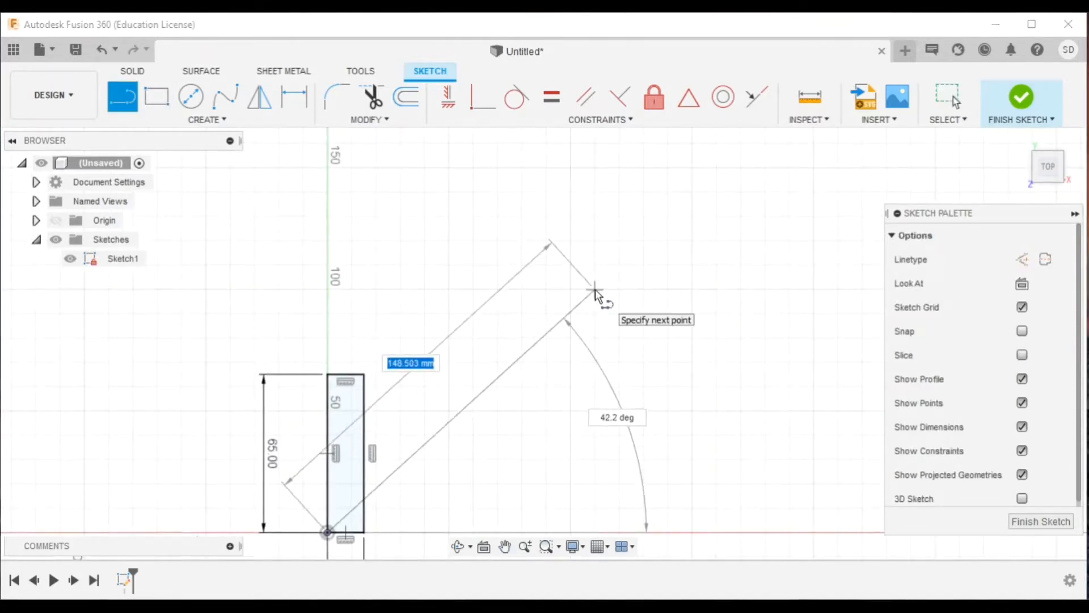
type("150")
key("Tab")
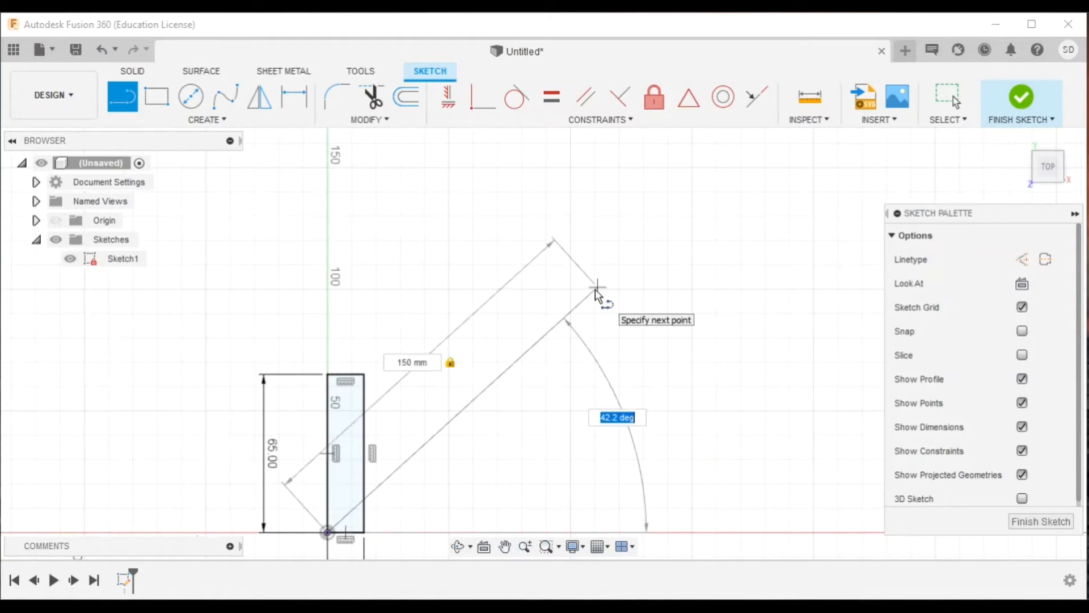
type("45")
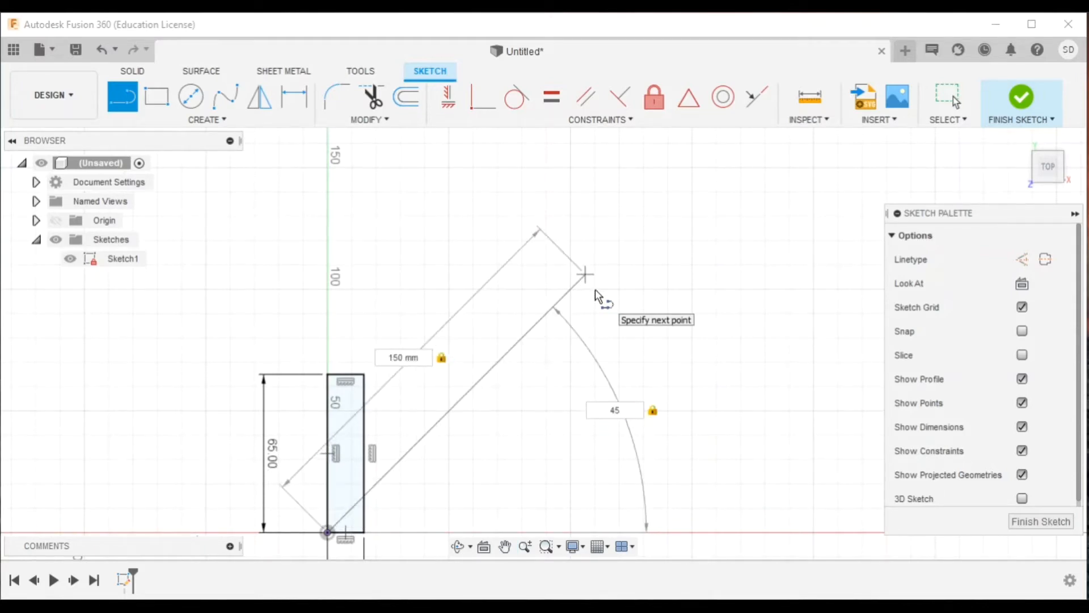
key("Return")
key("Escape")
middle_click_drag(500, 469, 537, 385)
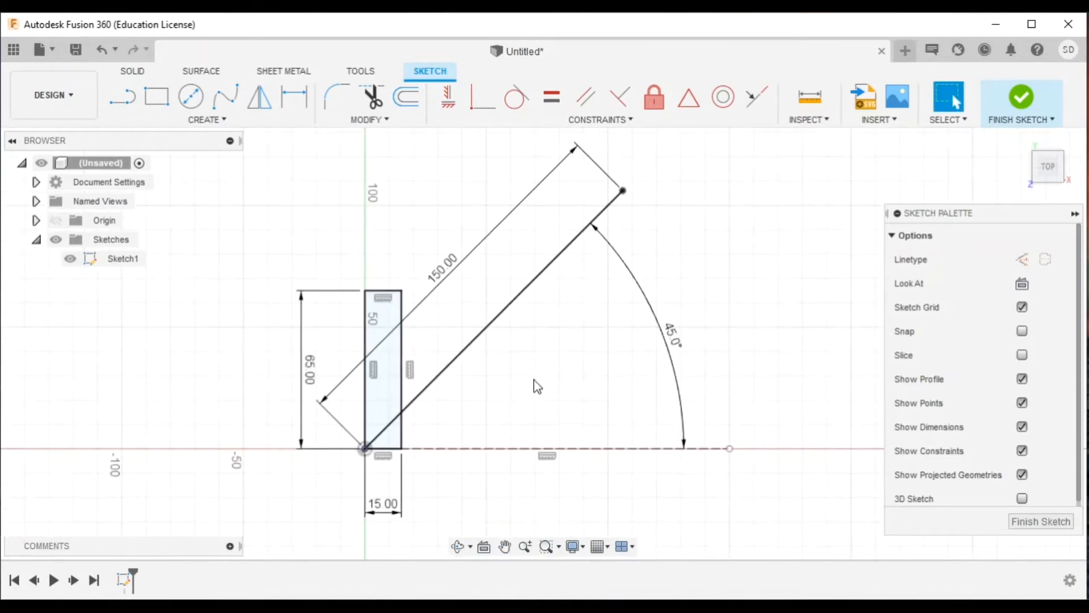
Step: Sketch connected lines from the rectangle's left edge, parallel to the 45° line, widening into a jagged head of roughly 10 mm segments closing on that line
key("l")
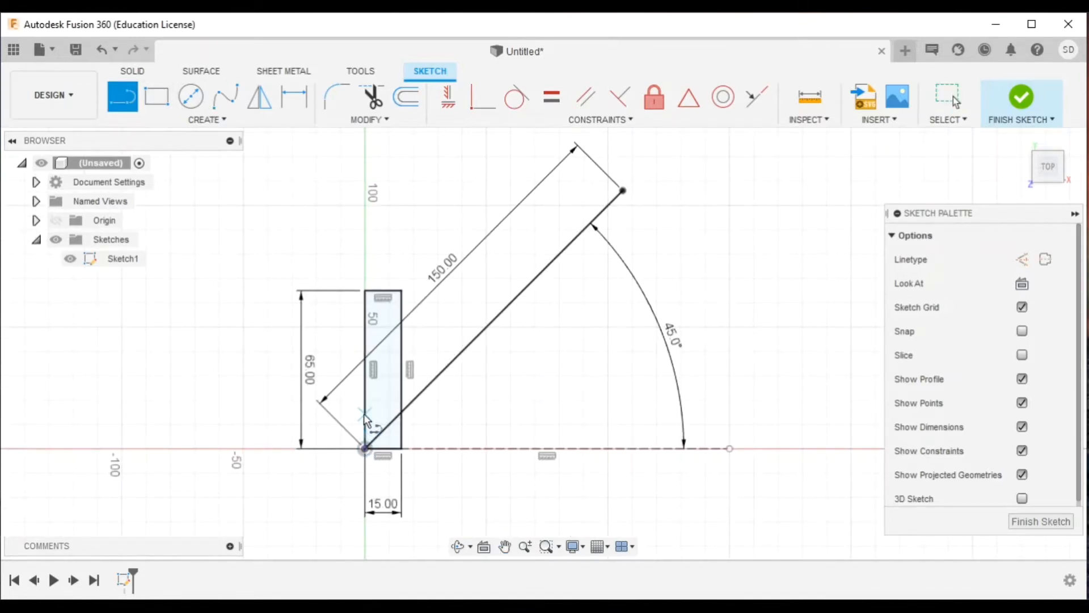
left_click(365, 448)
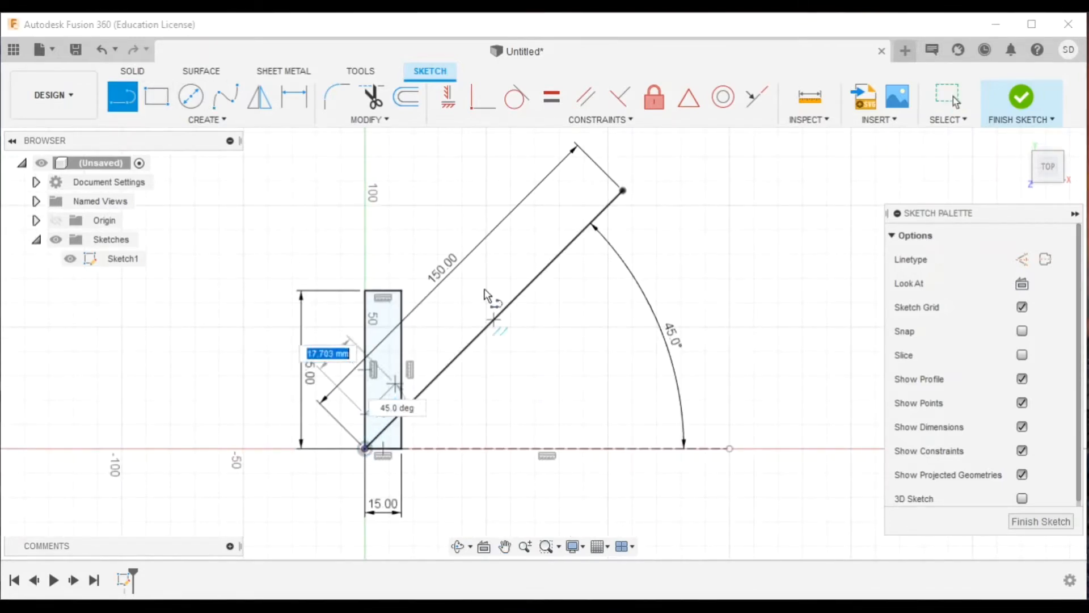
left_click(539, 239)
scroll(529, 227, "up", 3)
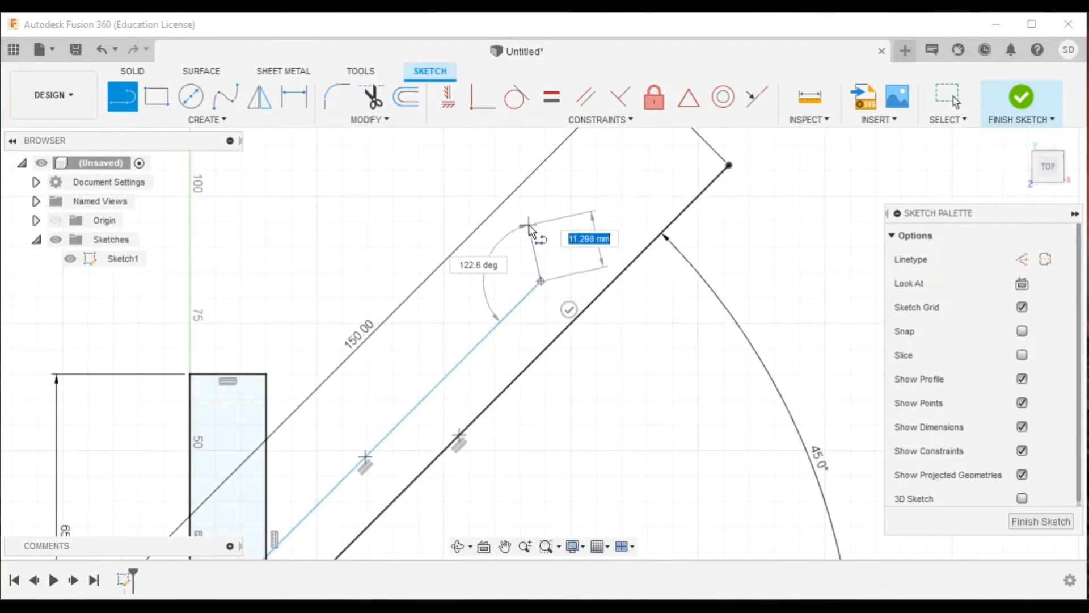
left_click(531, 220)
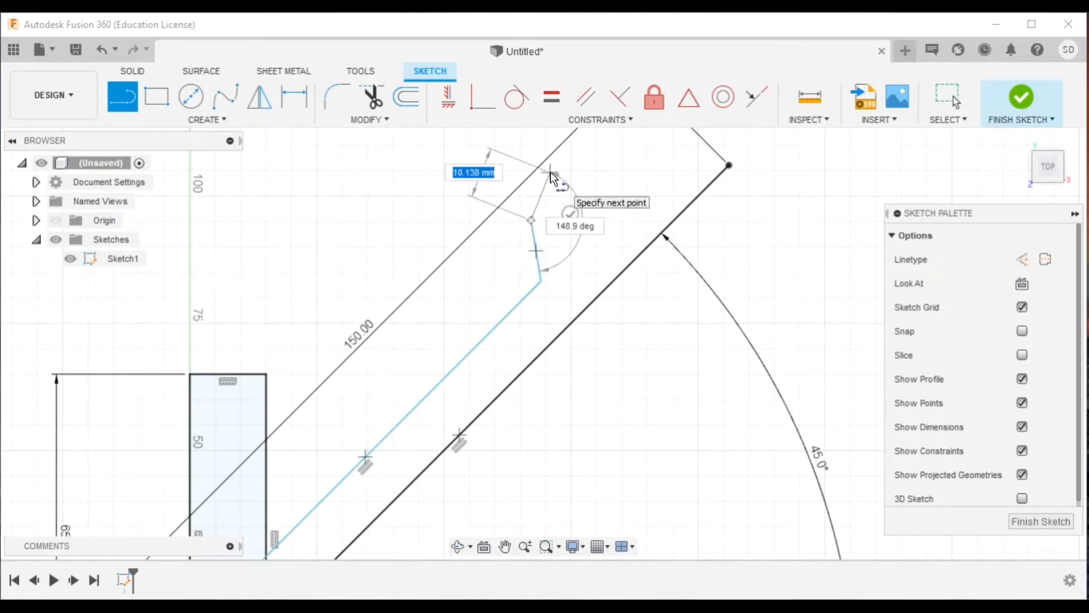
left_click(550, 173)
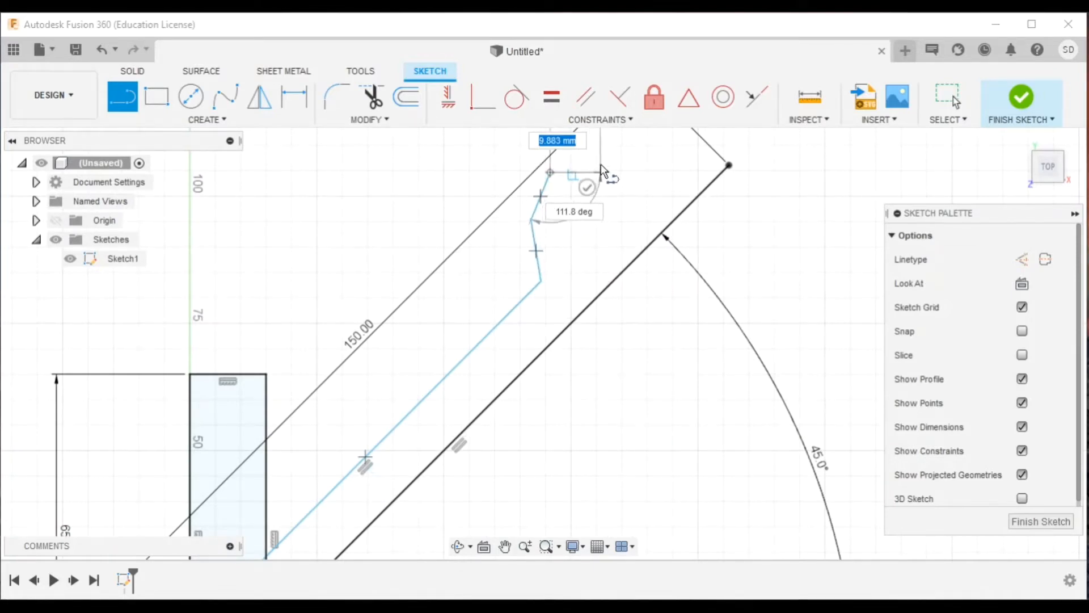
left_click(601, 165)
mouse_move(627, 195)
middle_mouse_down()
mouse_move(618, 261)
mouse_move(597, 292)
middle_mouse_up()
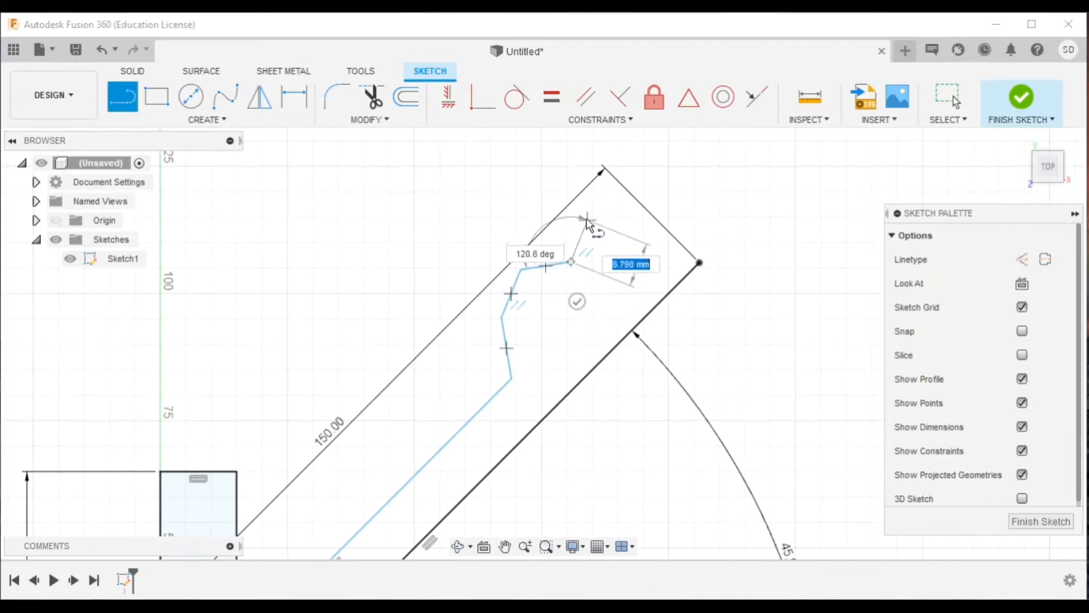
left_click(588, 221)
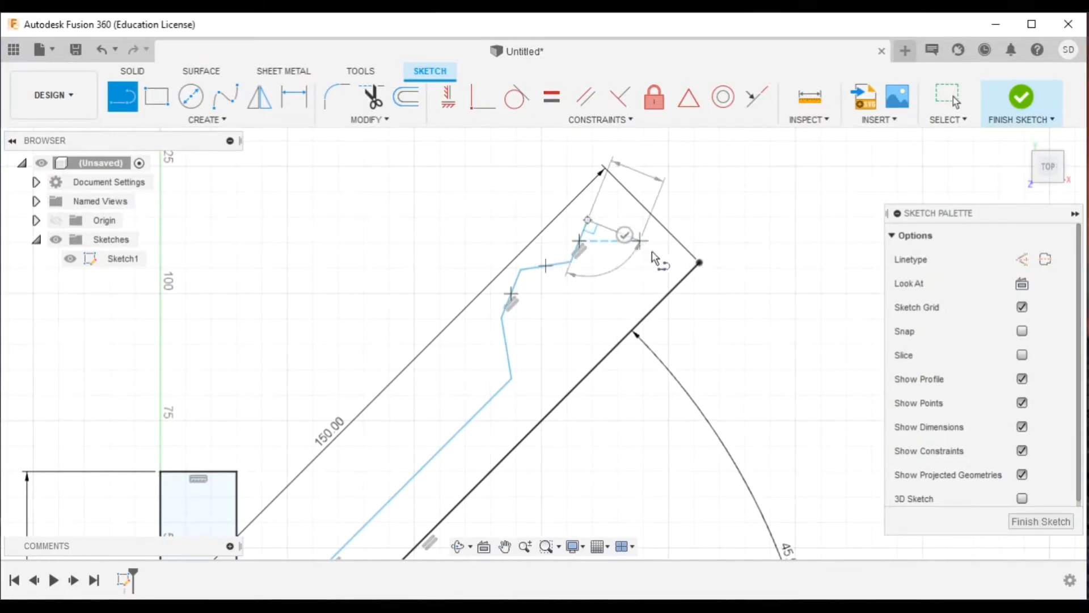
left_click(641, 241)
left_click(679, 280)
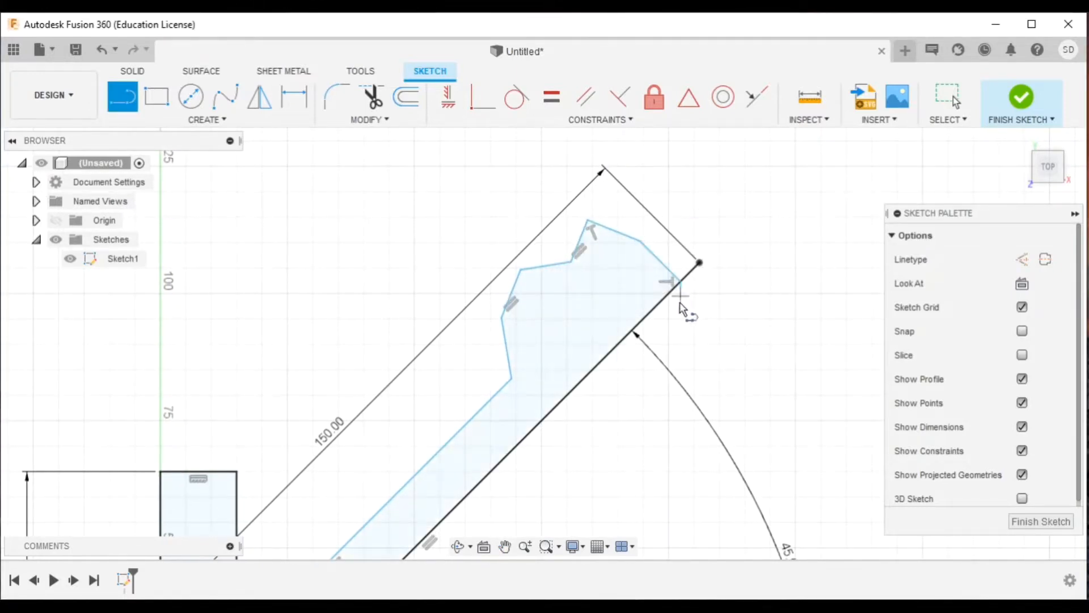
middle_click_drag(606, 416, 695, 335)
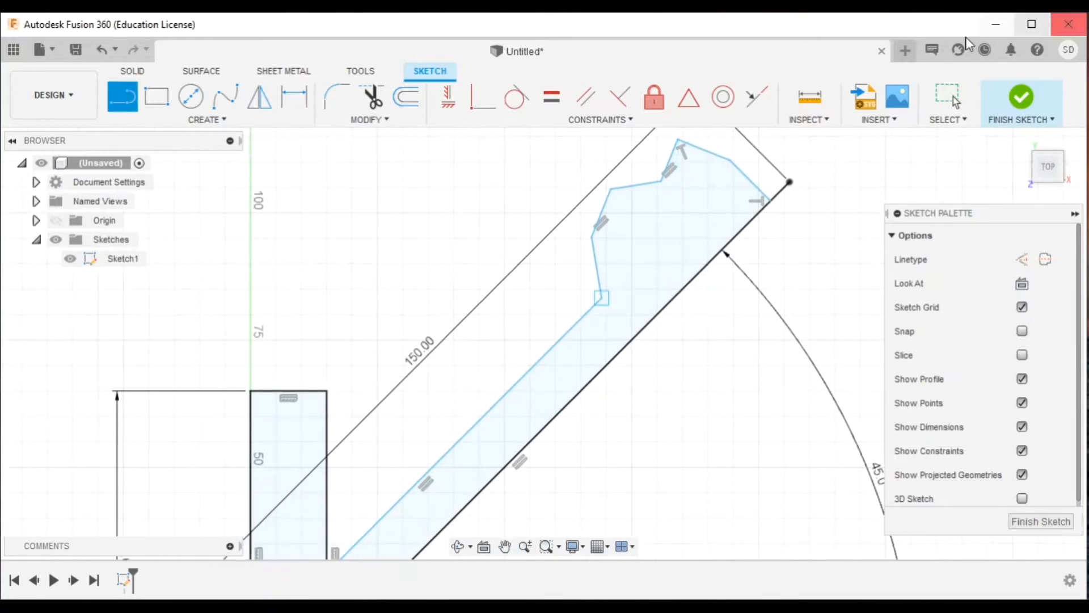
Step: Nudge the outline's inner neck corner and an outer corner of the head to refine the shape
left_click(955, 106)
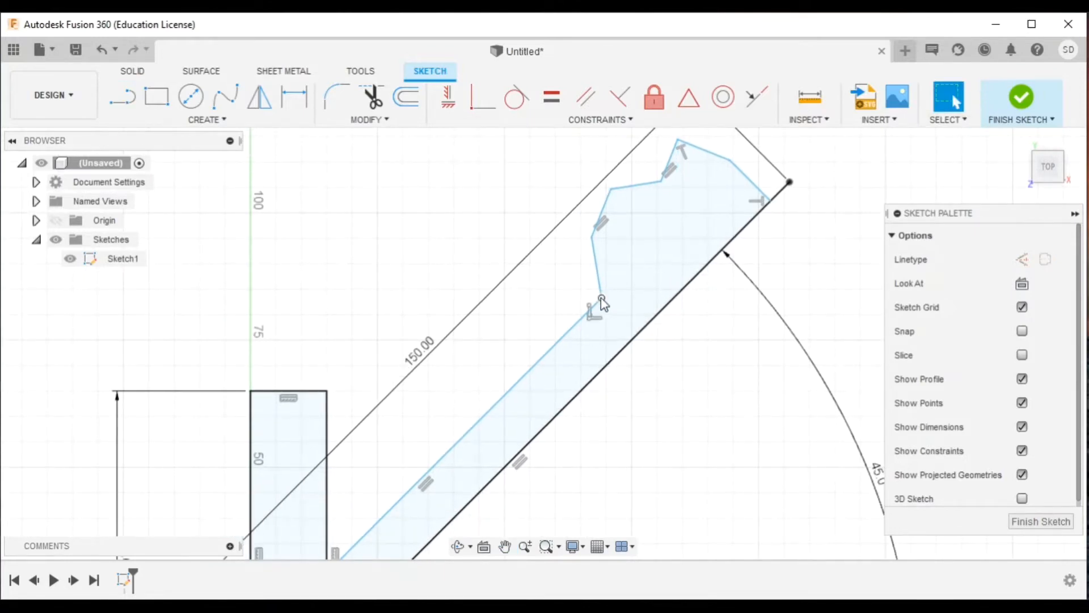
left_click_drag(601, 297, 606, 296)
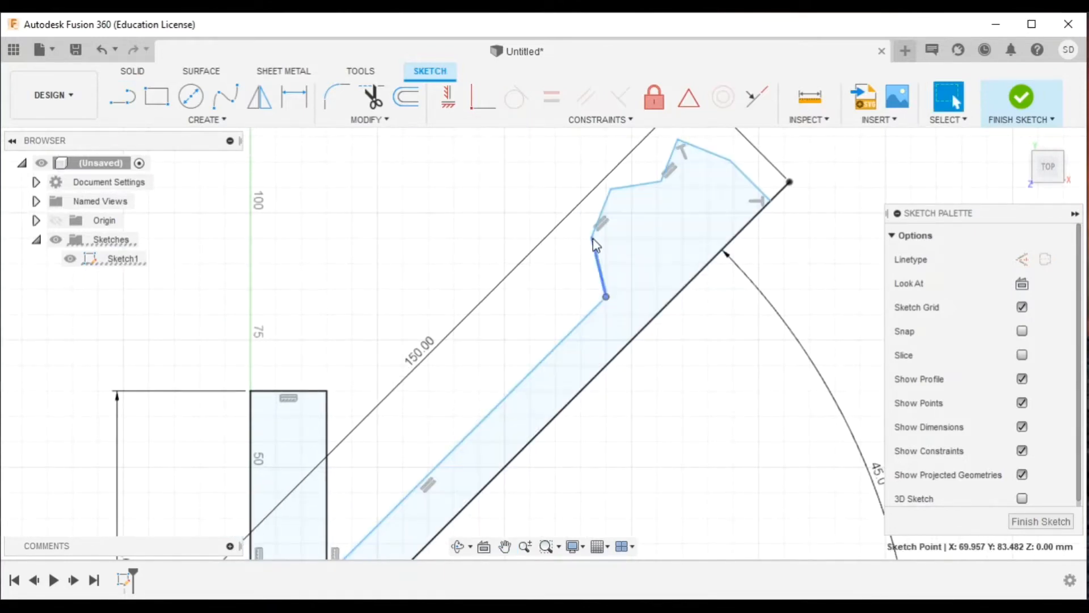
left_click_drag(730, 160, 730, 157)
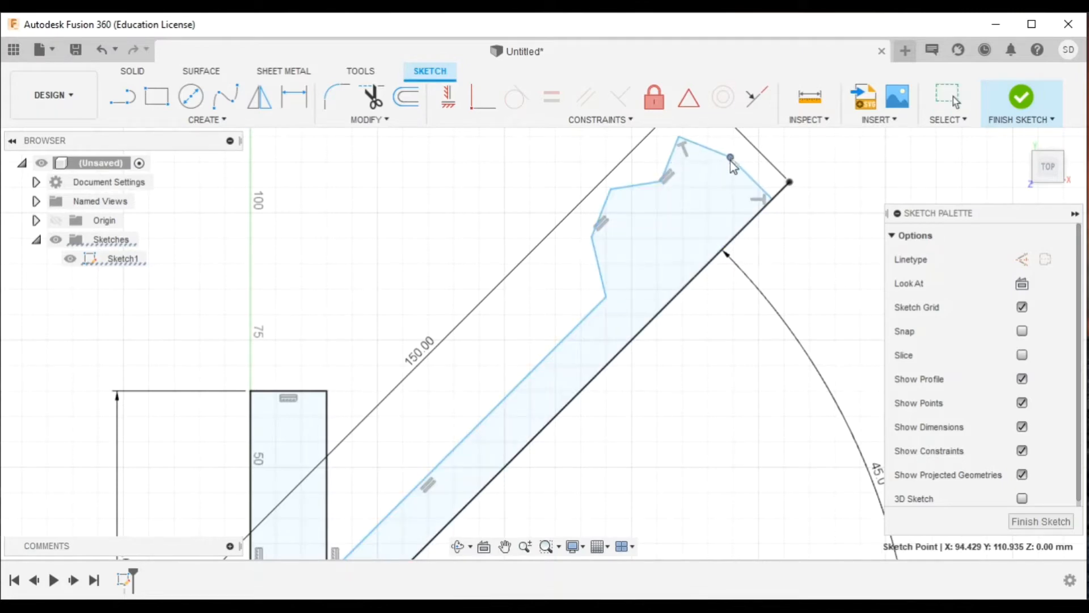
Step: Mirror the whole arm and head outline about the 150 mm 45° line
middle_click_drag(673, 320, 634, 270)
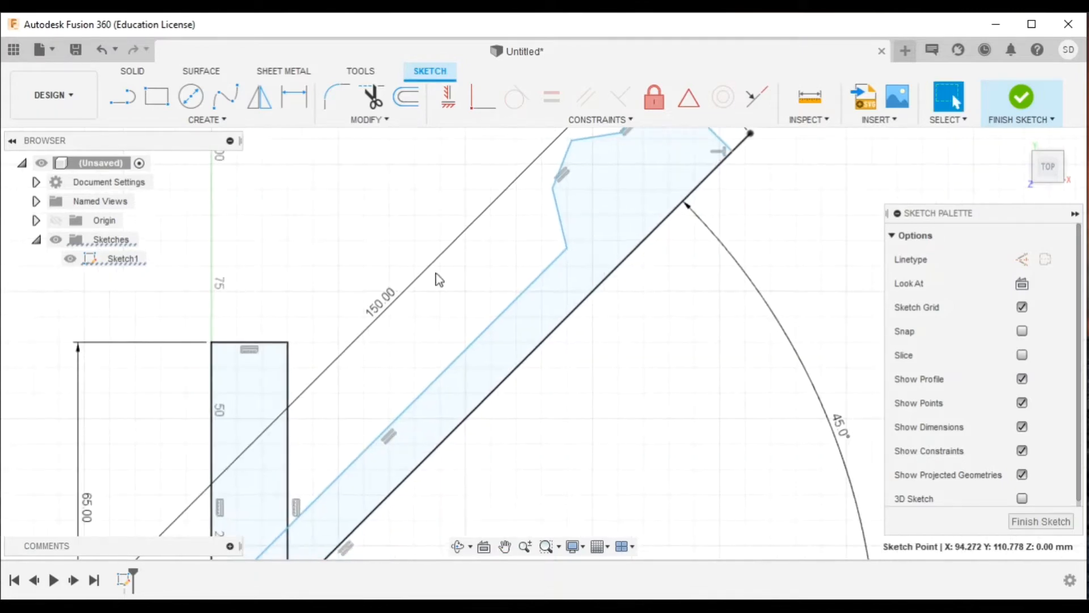
left_click(422, 392)
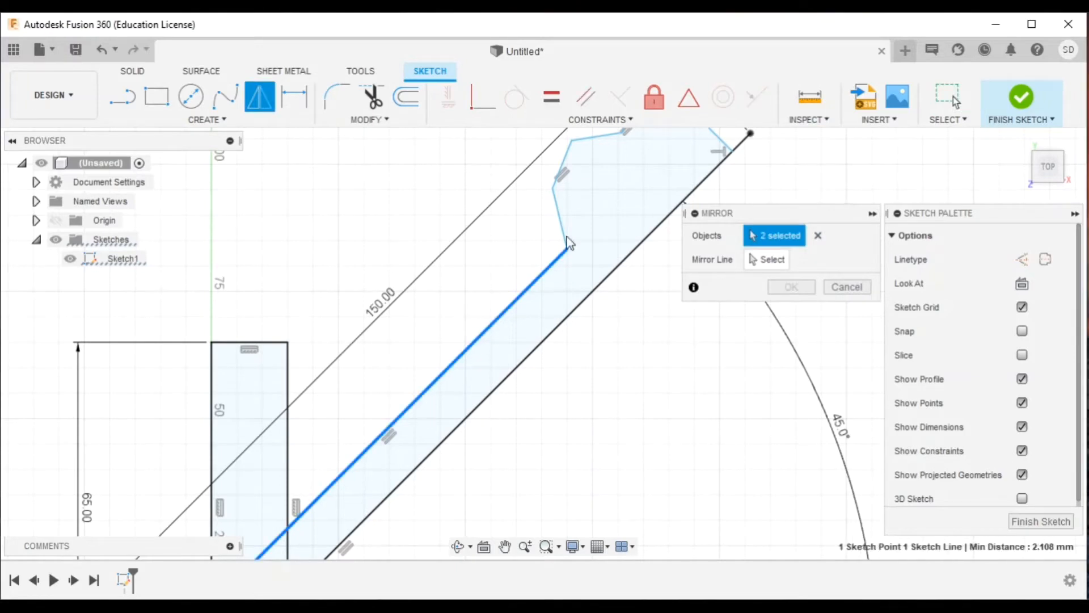
left_click(559, 211)
left_click(562, 156)
middle_click_drag(591, 243, 544, 334)
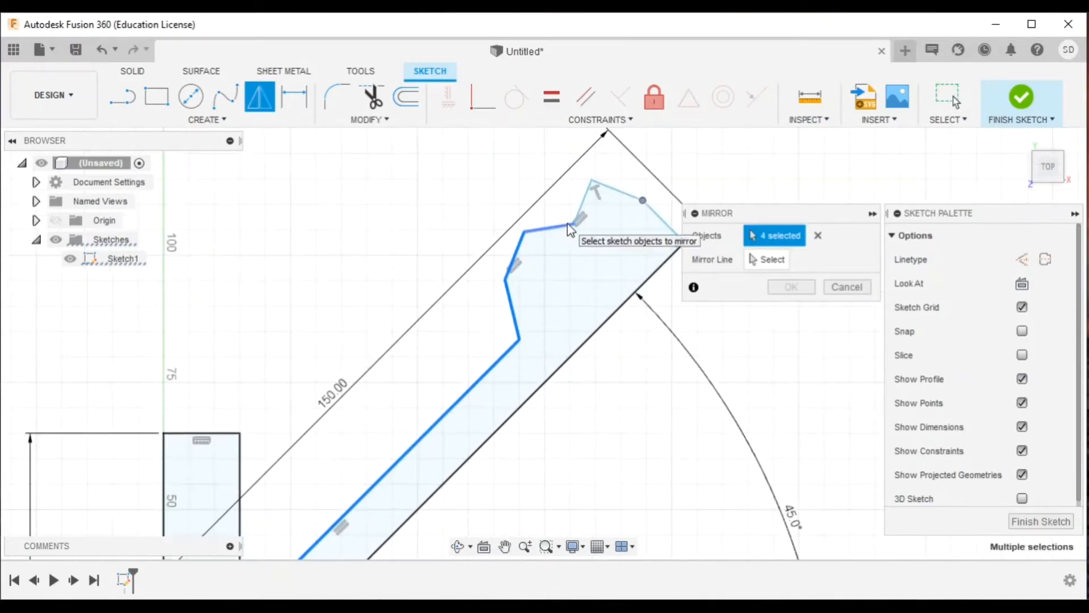
left_click(569, 224)
left_click(660, 215)
middle_click_drag(516, 400, 637, 72)
left_click(766, 259)
left_click(389, 332)
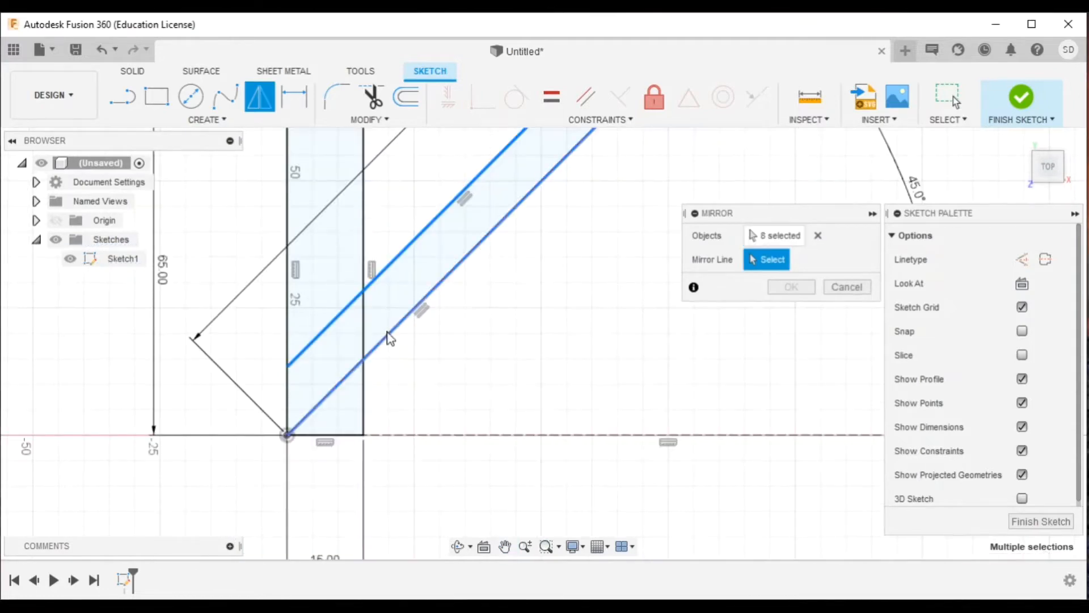
left_click(790, 286)
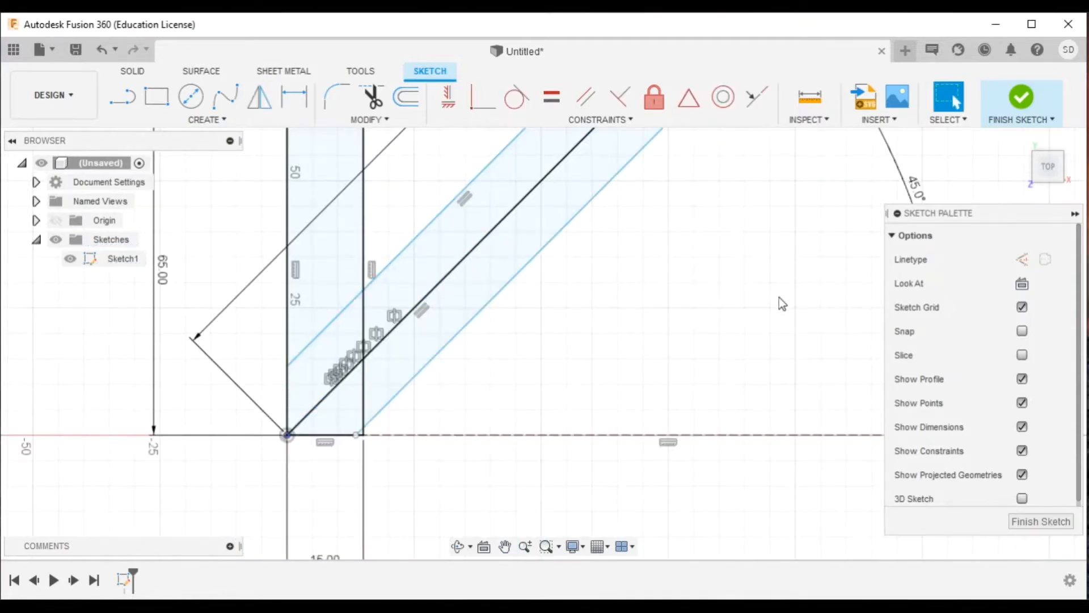
Step: Reshape the mirrored head by moving its neck, lower lobe, tip and outer corner points, narrowing the neck slightly
left_click(505, 546)
mouse_move(515, 496)
left_mouse_down()
mouse_move(577, 592)
mouse_move(681, 440)
mouse_move(668, 440)
mouse_move(590, 578)
mouse_move(533, 605)
left_mouse_up()
left_click_drag(600, 295, 634, 312)
key("Escape")
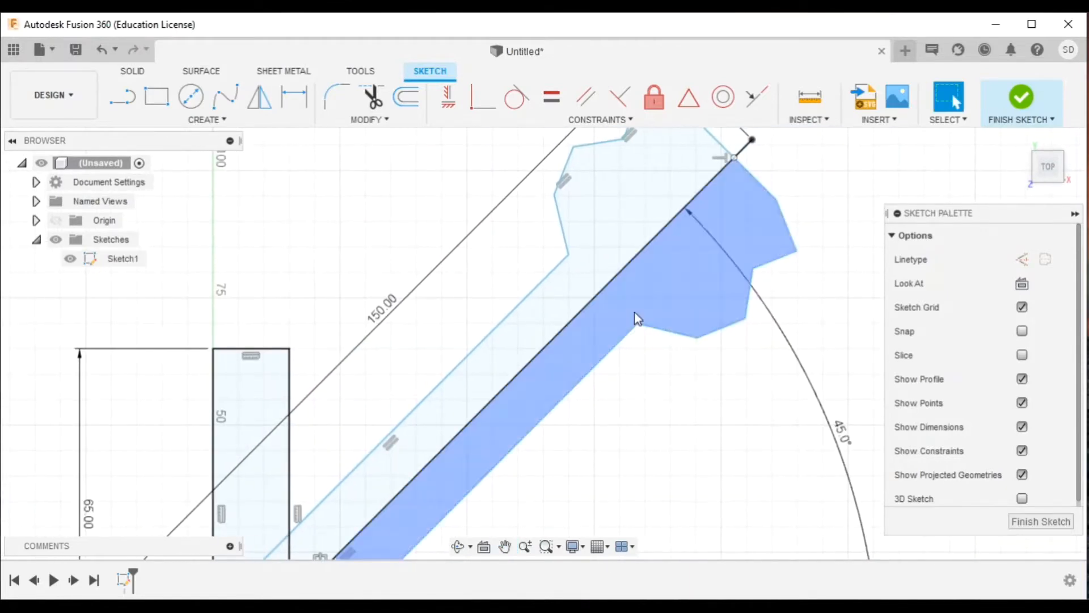
left_click(577, 252)
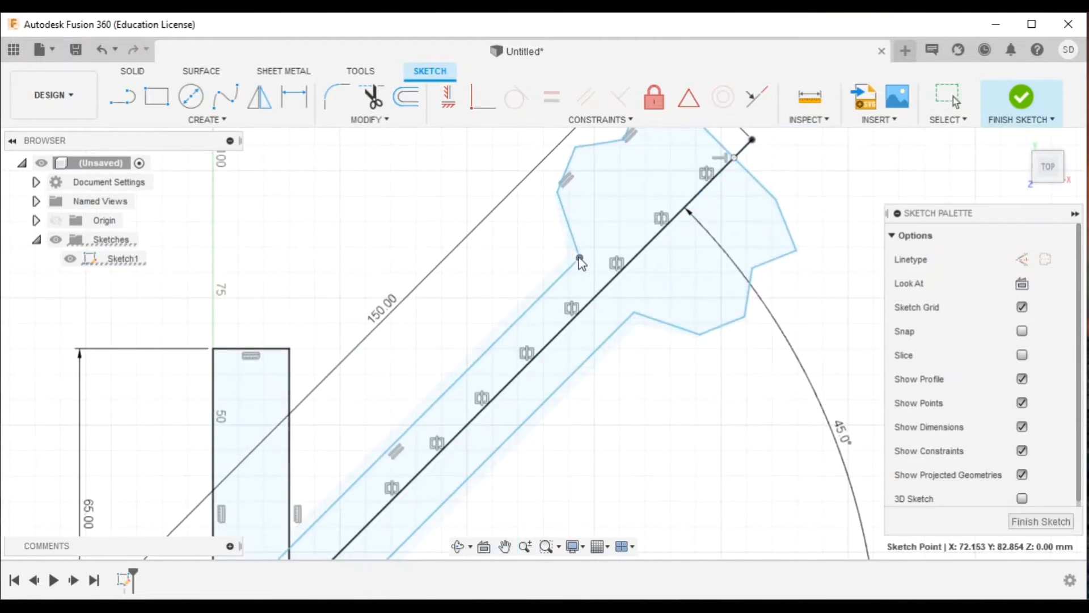
left_click_drag(577, 252, 590, 243)
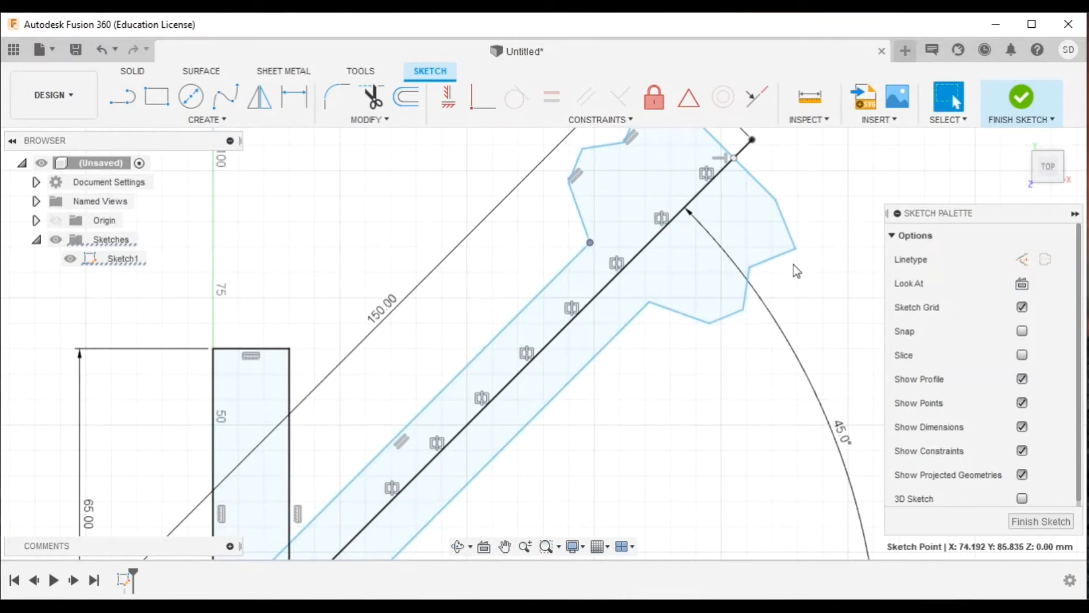
left_click_drag(710, 323, 711, 312)
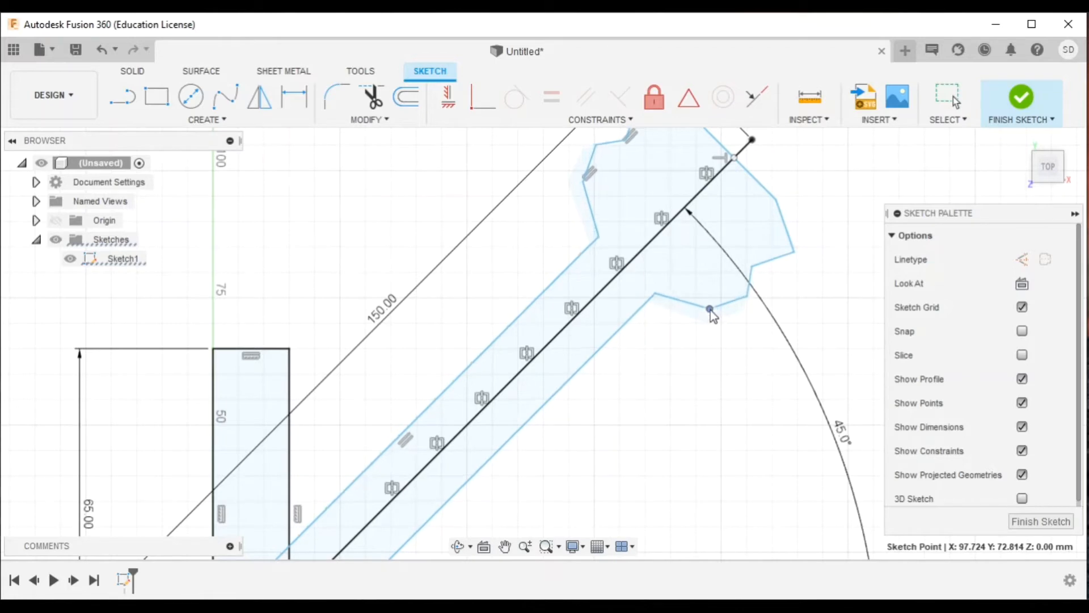
left_click_drag(734, 159, 742, 153)
left_click_drag(800, 254, 793, 250)
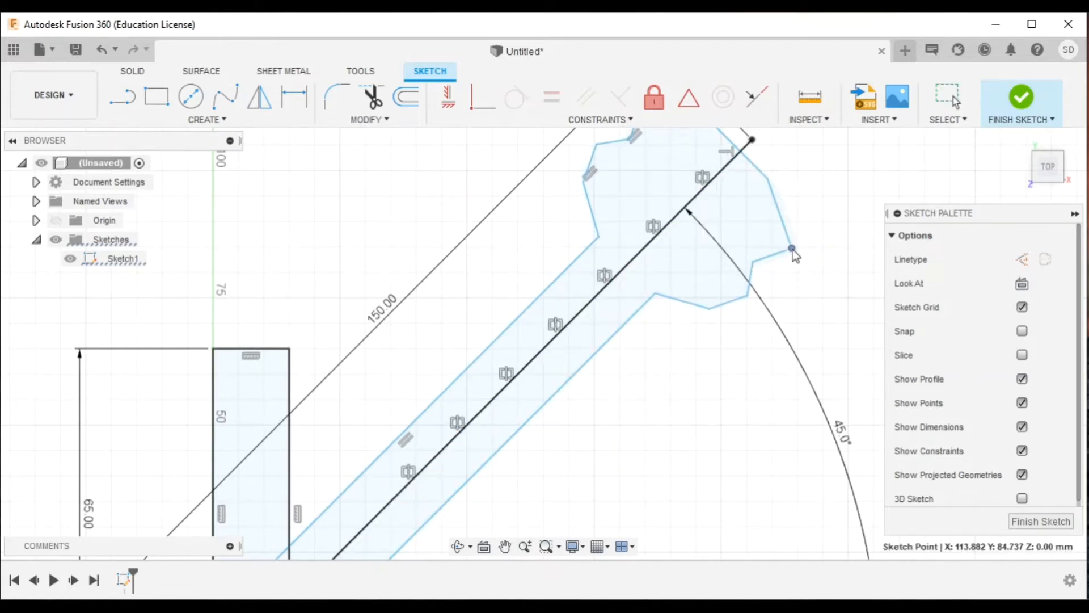
Step: Finish the sketch and extrude the four profiles of the arm and head by -3 mm as a new body
left_click(1054, 522)
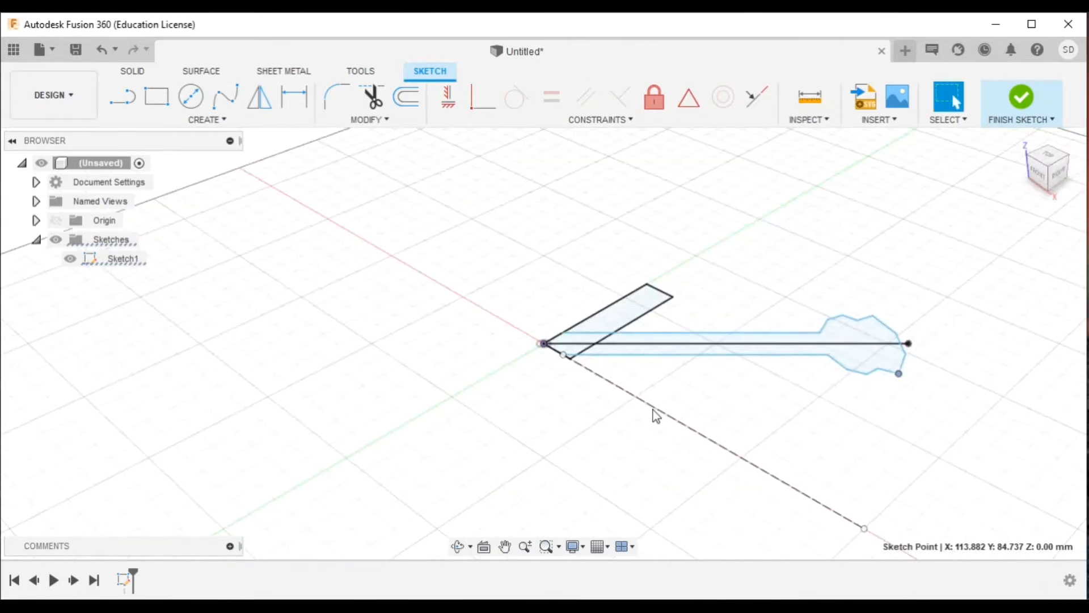
middle_click_drag(703, 417, 558, 291, "shift")
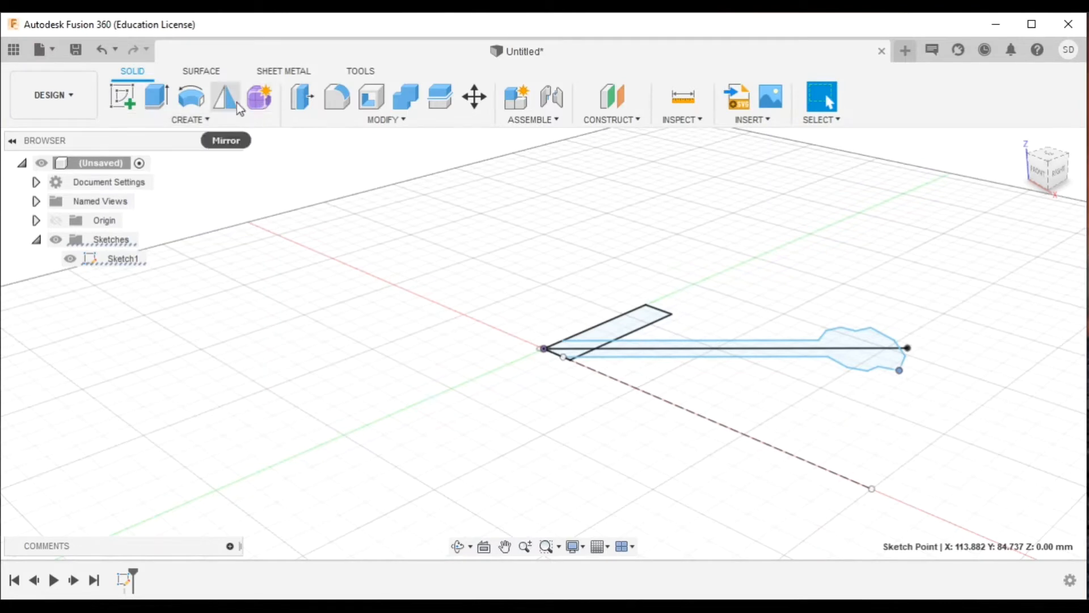
key("e")
mouse_move(766, 389)
middle_mouse_down("shift")
mouse_move(739, 328)
mouse_move(750, 393)
middle_mouse_up("shift")
left_click(754, 377)
left_click(597, 392)
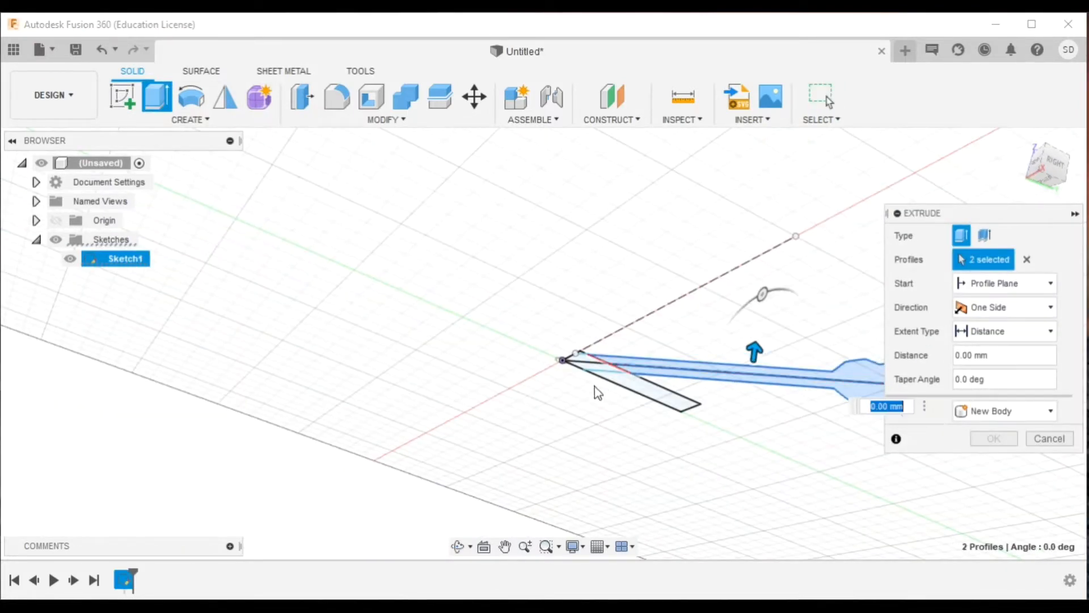
left_click(591, 366)
left_click(589, 357)
scroll(608, 368, "up", 4)
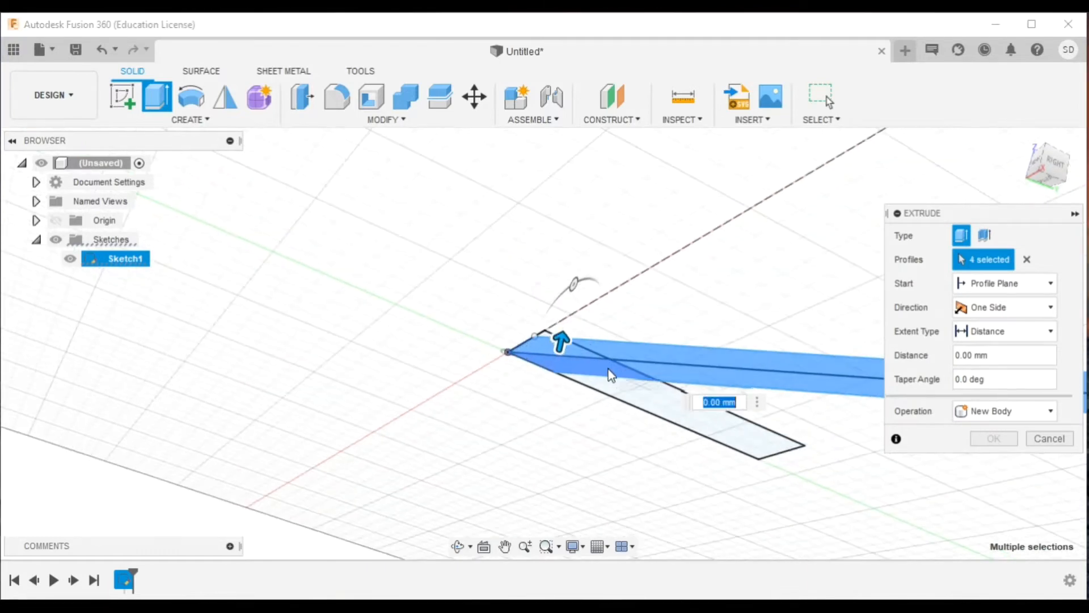
scroll(603, 371, "down", 1)
left_click_drag(560, 343, 555, 377)
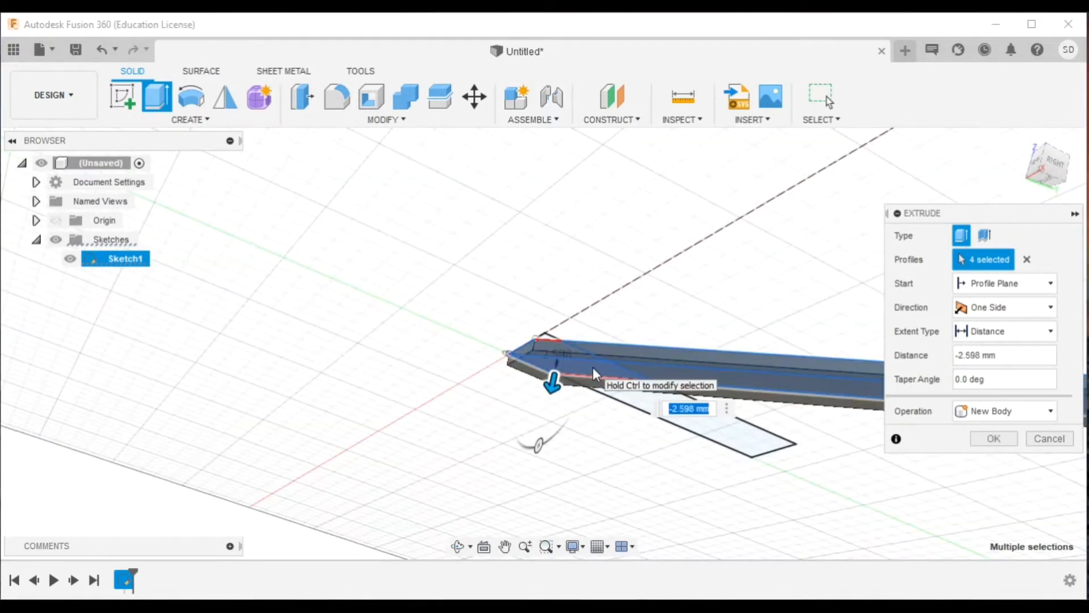
type("-3")
key("Return")
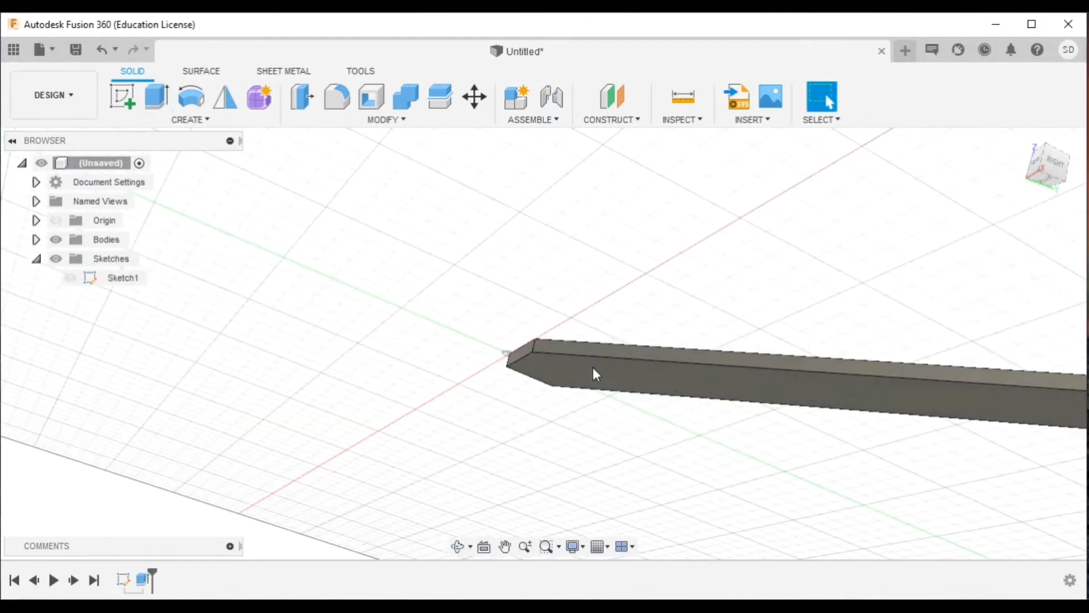
Step: Show the first sketch again and extrude all four profiles of the rectangle by 3 mm as a new body
left_click(70, 277)
middle_click_drag(650, 343, 625, 403, "shift")
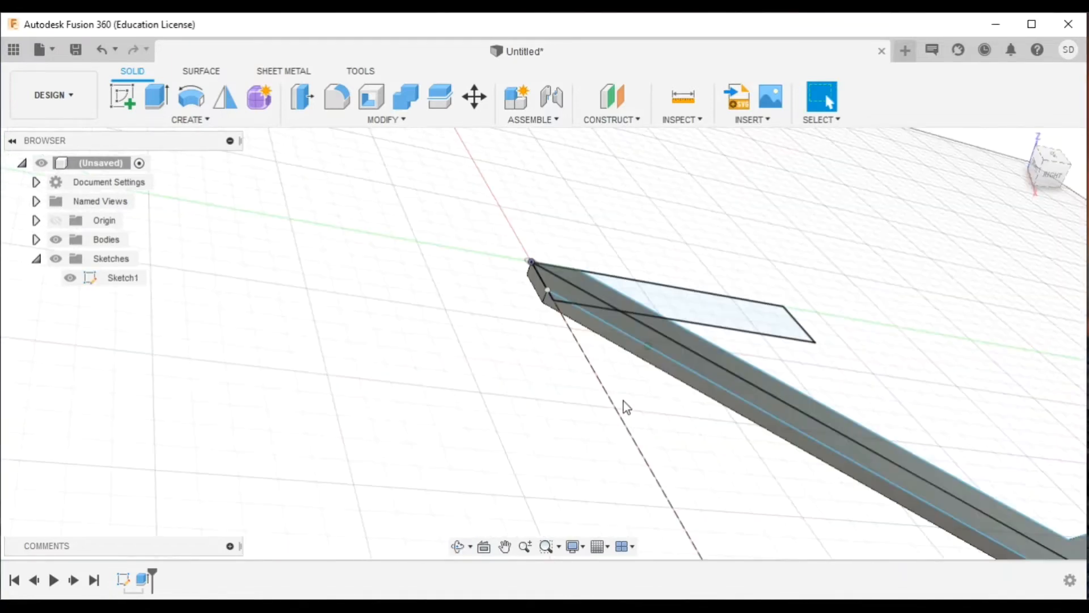
left_click(168, 99)
left_click(556, 298)
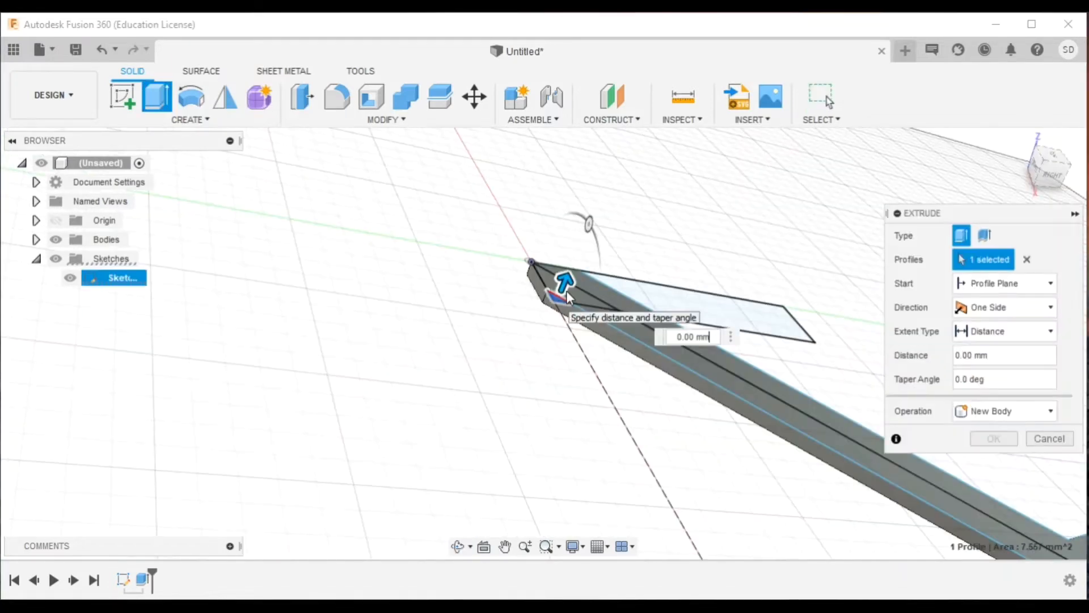
left_click(634, 292)
left_click(621, 314)
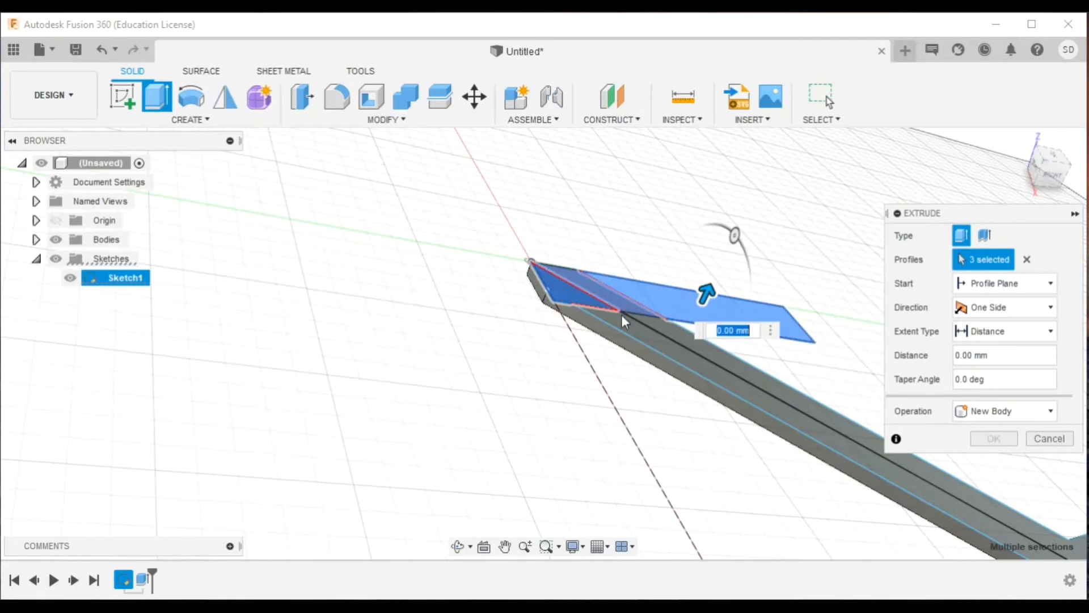
left_click(603, 279)
left_click_drag(603, 279, 608, 267)
left_click(1001, 410)
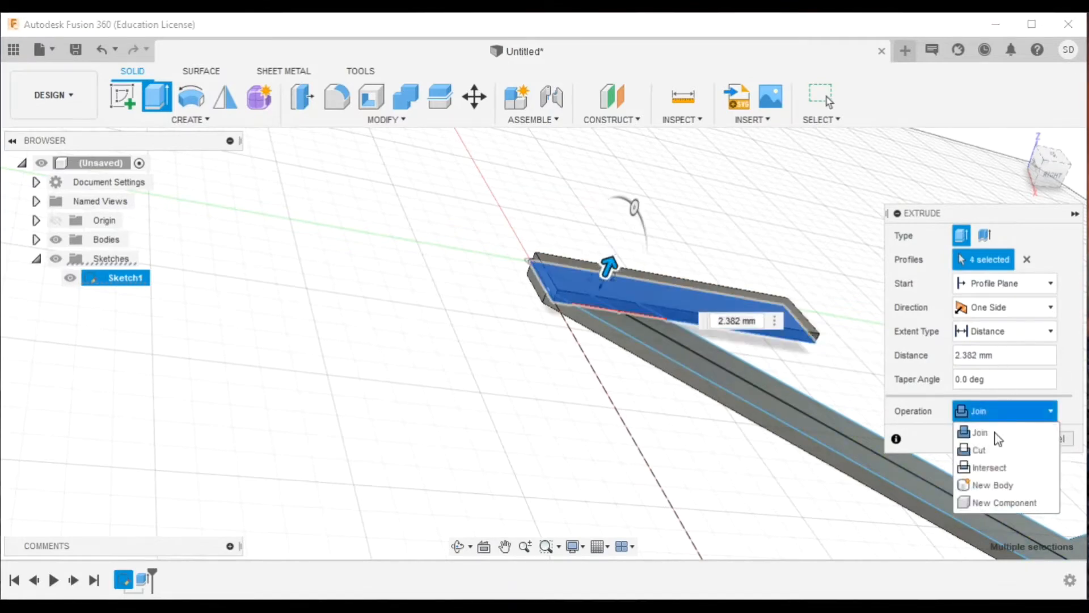
left_click(989, 430)
middle_click_drag(686, 393, 524, 427)
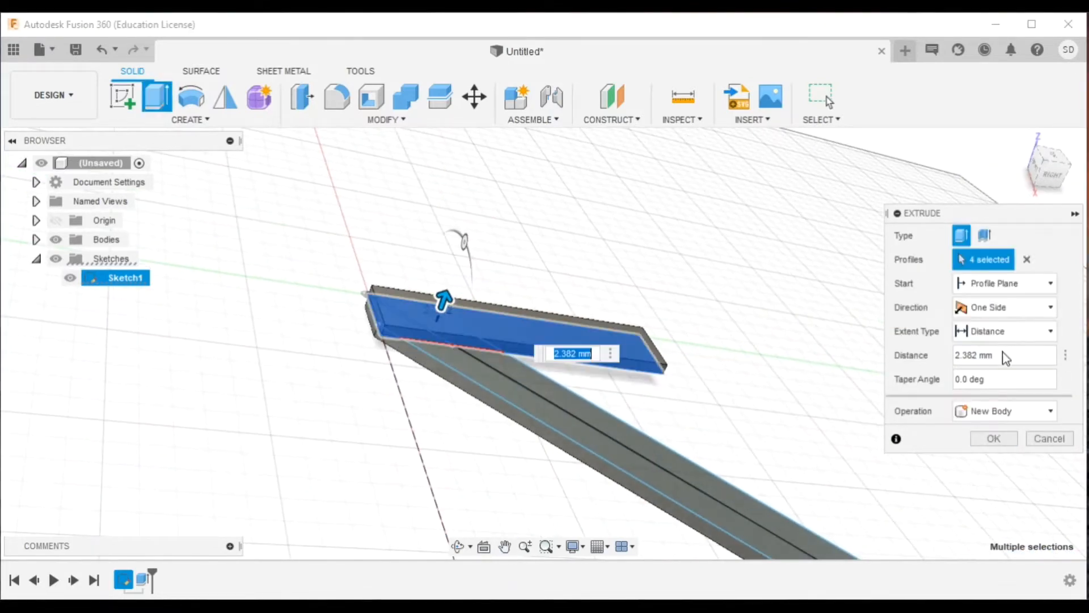
type("3")
left_click(993, 438)
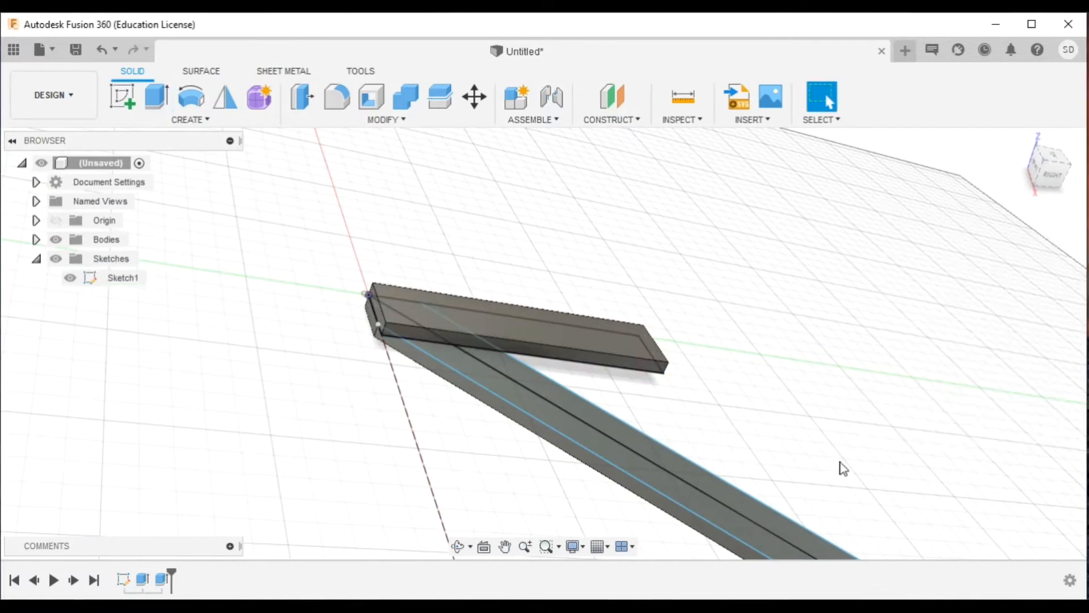
Step: Start a new sketch on the top face of the arm's shaped head
mouse_move(478, 491)
middle_mouse_down("shift")
mouse_move(487, 516)
mouse_move(479, 507)
middle_mouse_up("shift")
middle_click_drag(372, 357, 361, 440)
left_click(128, 101)
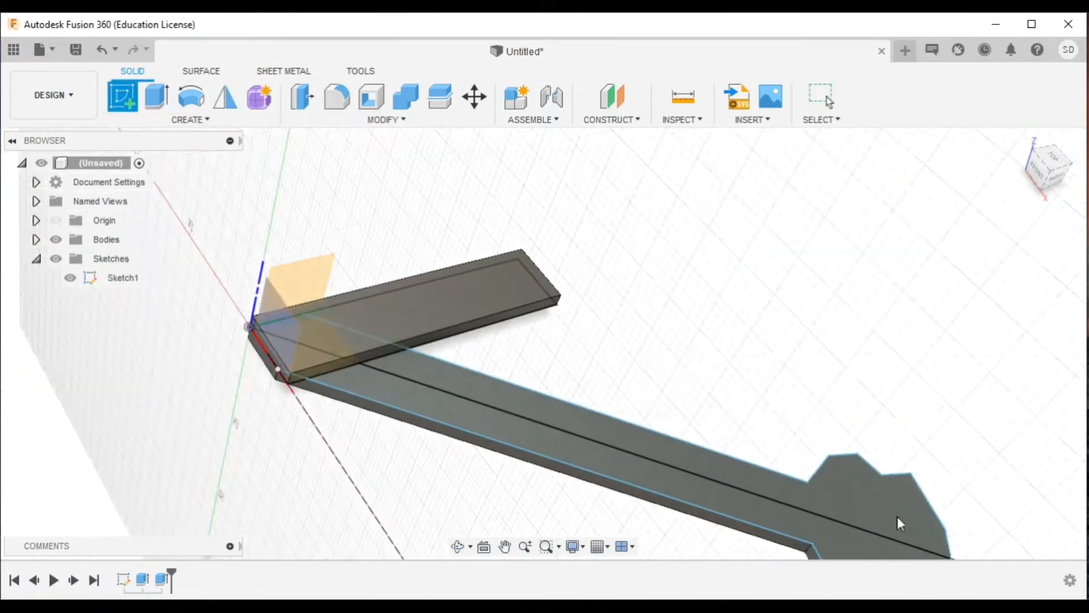
middle_click_drag(777, 517, 672, 439)
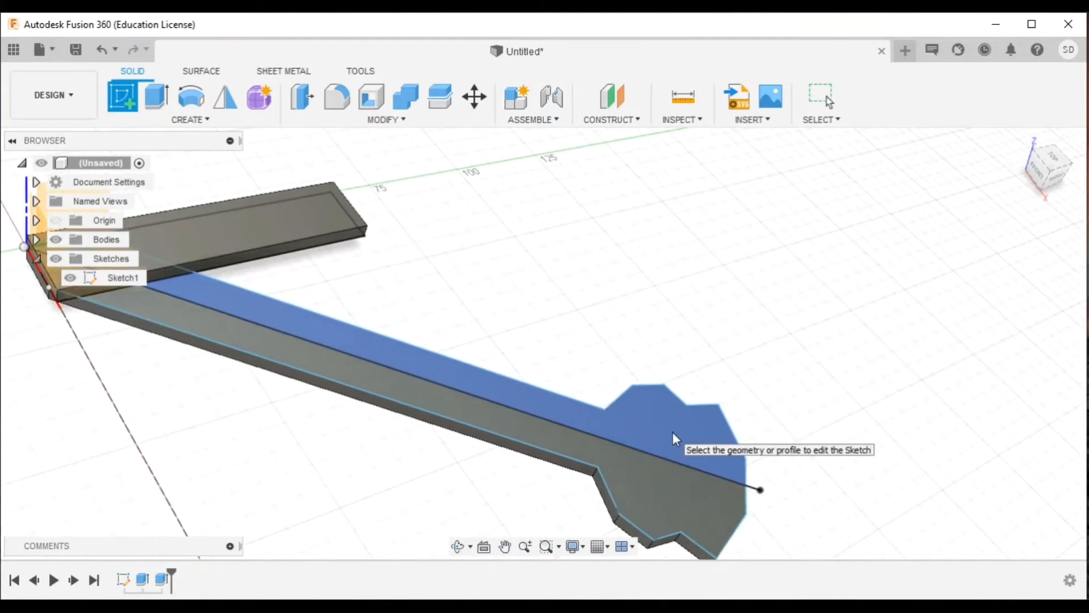
left_click(672, 435)
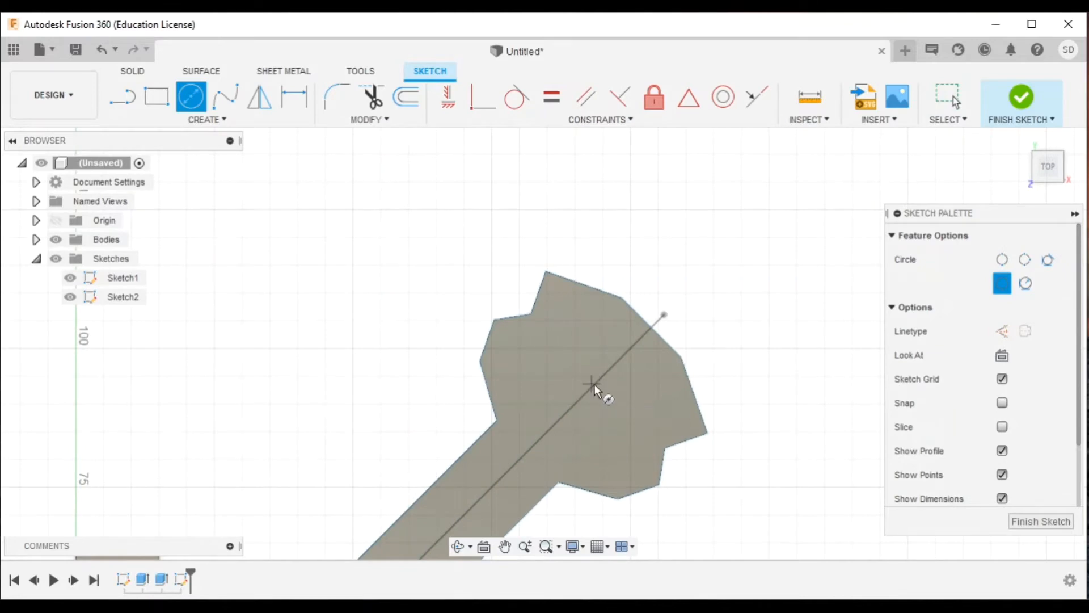
Step: Draw an 8 mm diameter circle in the middle of the head and shift its centre slightly toward the arm, keeping it on the 45° line
scroll(591, 382, "up", 3)
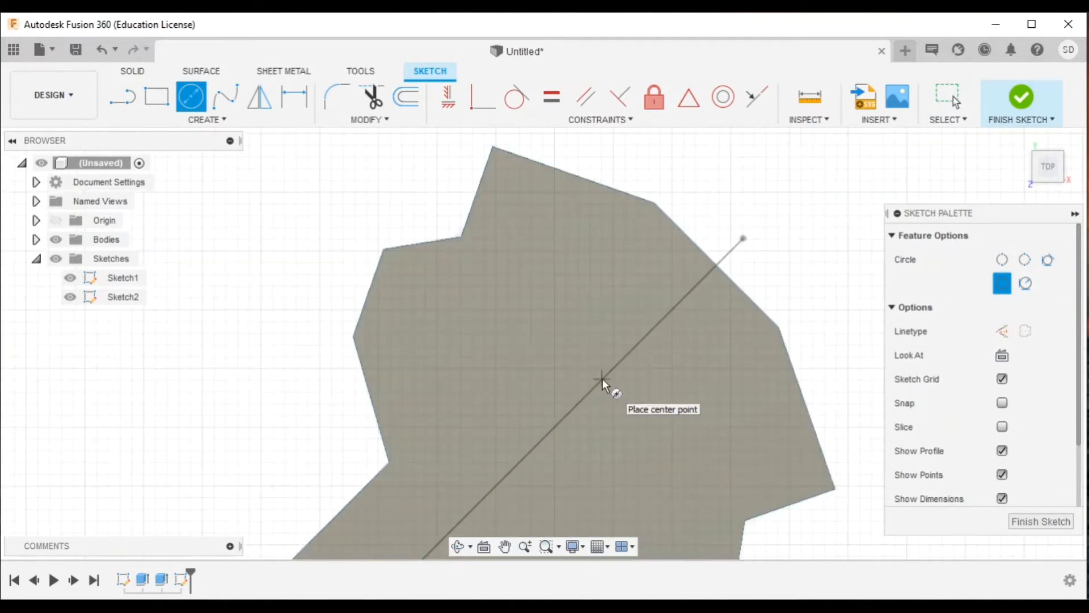
left_click(599, 383)
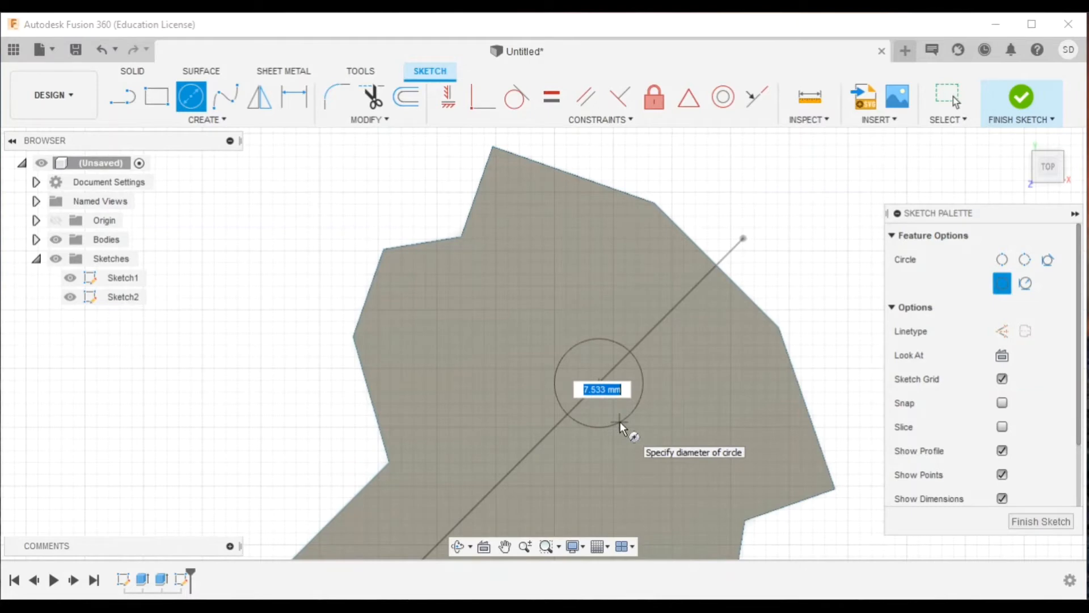
type("9")
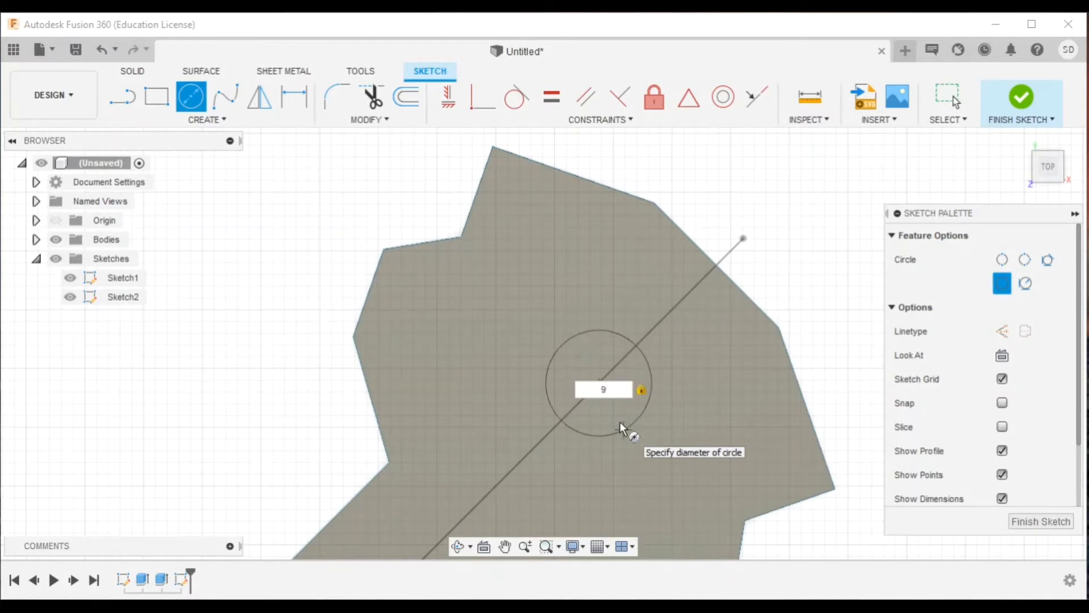
key("BackSpace")
type("8")
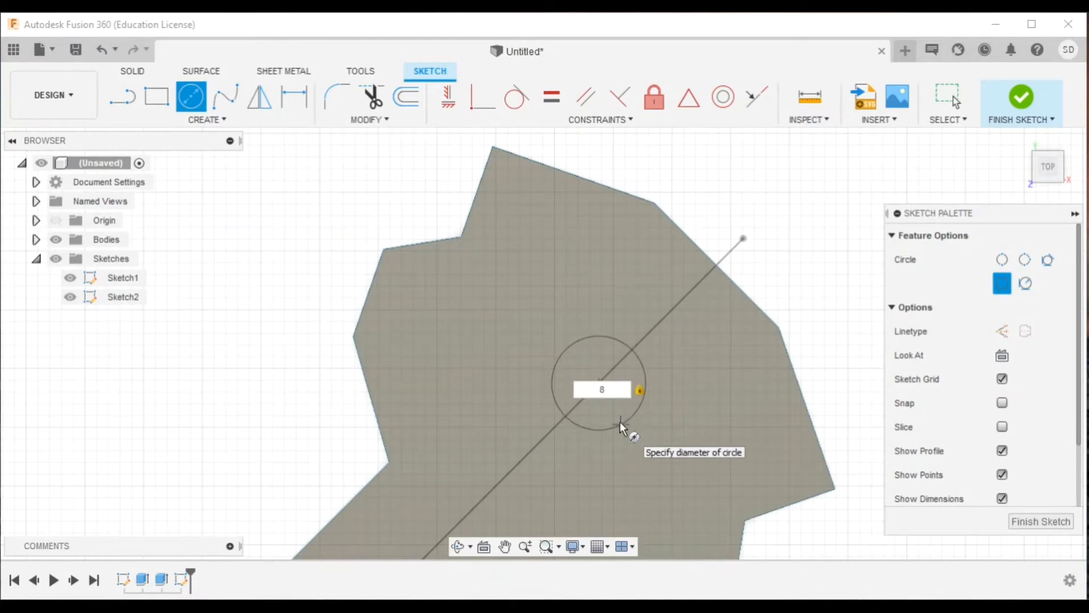
key("Return")
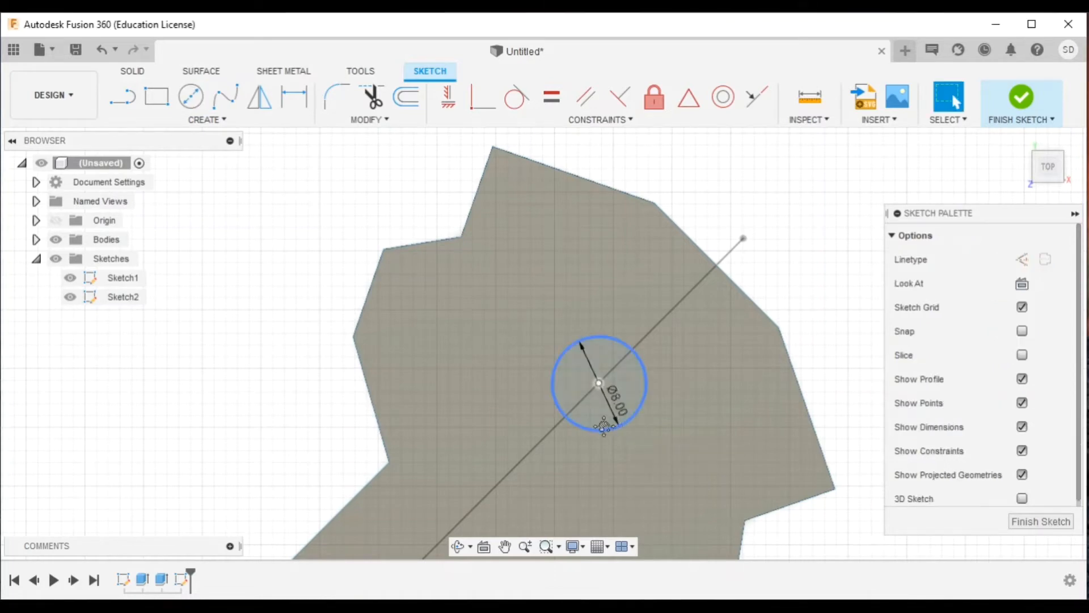
middle_click_drag(602, 383, 542, 315)
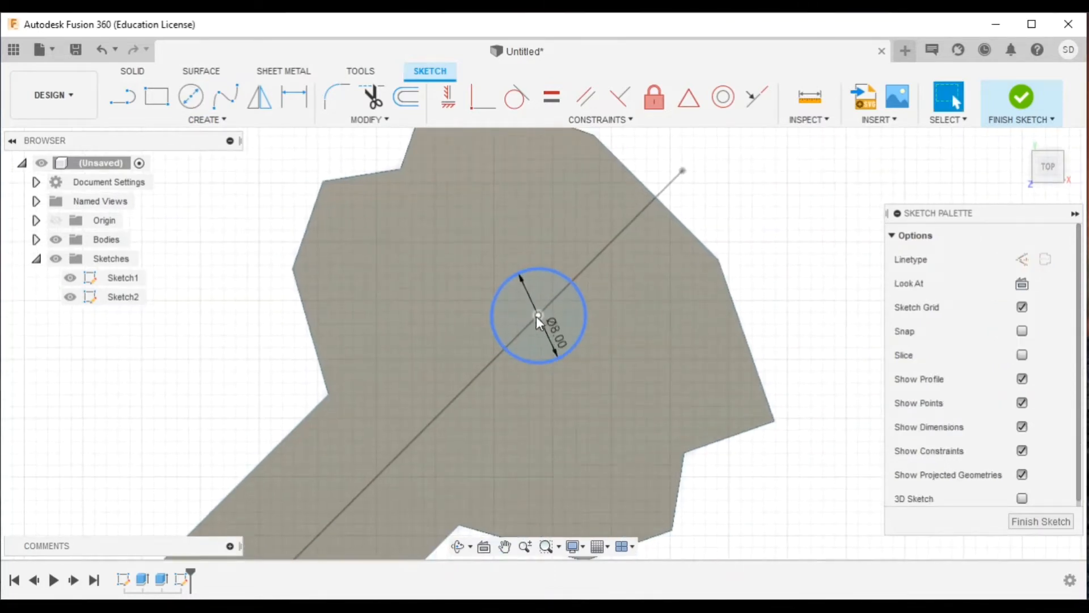
mouse_move(536, 315)
left_mouse_down()
mouse_move(513, 352)
mouse_move(522, 331)
left_mouse_up()
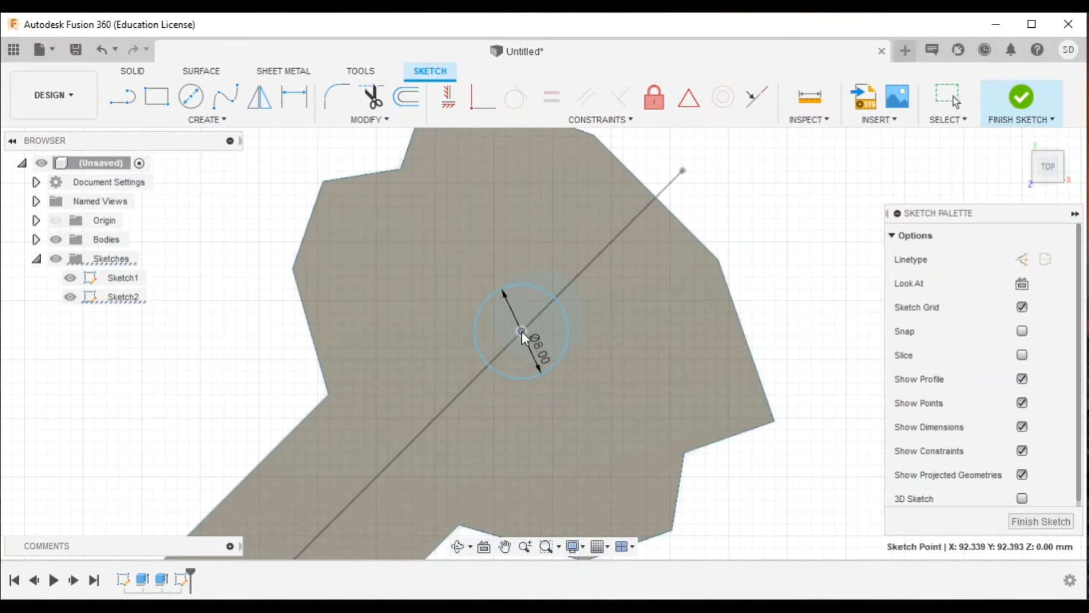
Step: Draw a 3 mm diameter circle in the head directly above the 8 mm circle and adjust its centre slightly
left_click(192, 106)
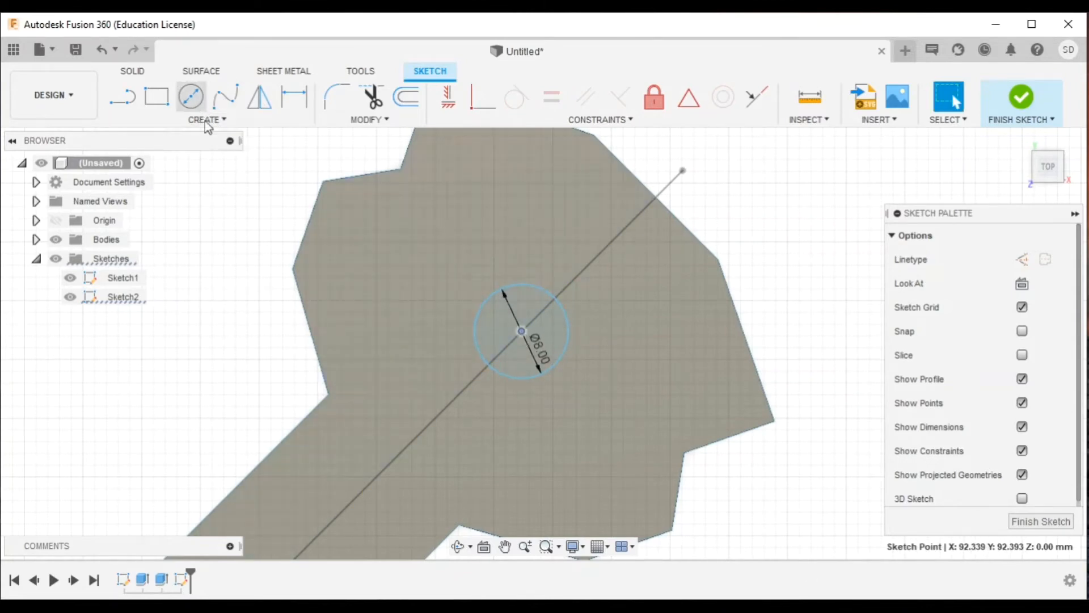
middle_click_drag(537, 243, 536, 263)
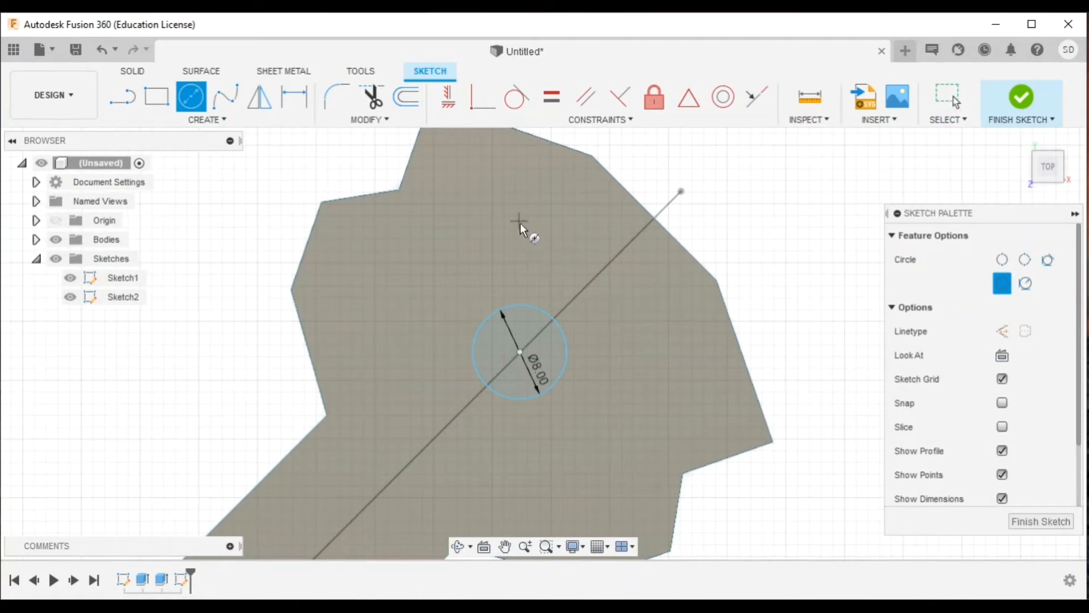
left_click(519, 222)
type("3")
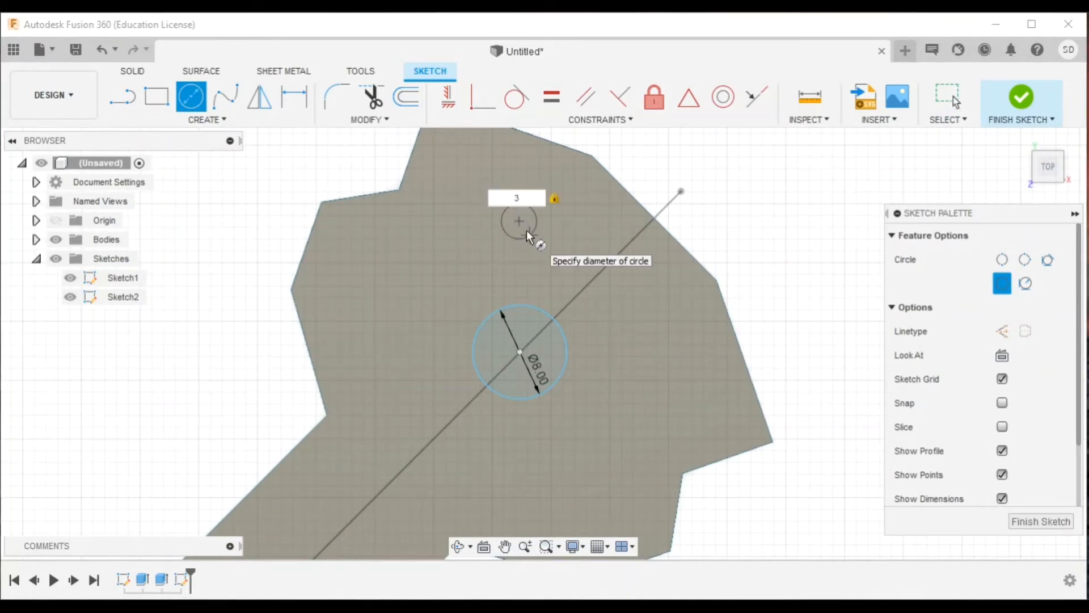
key("Return")
key("Escape")
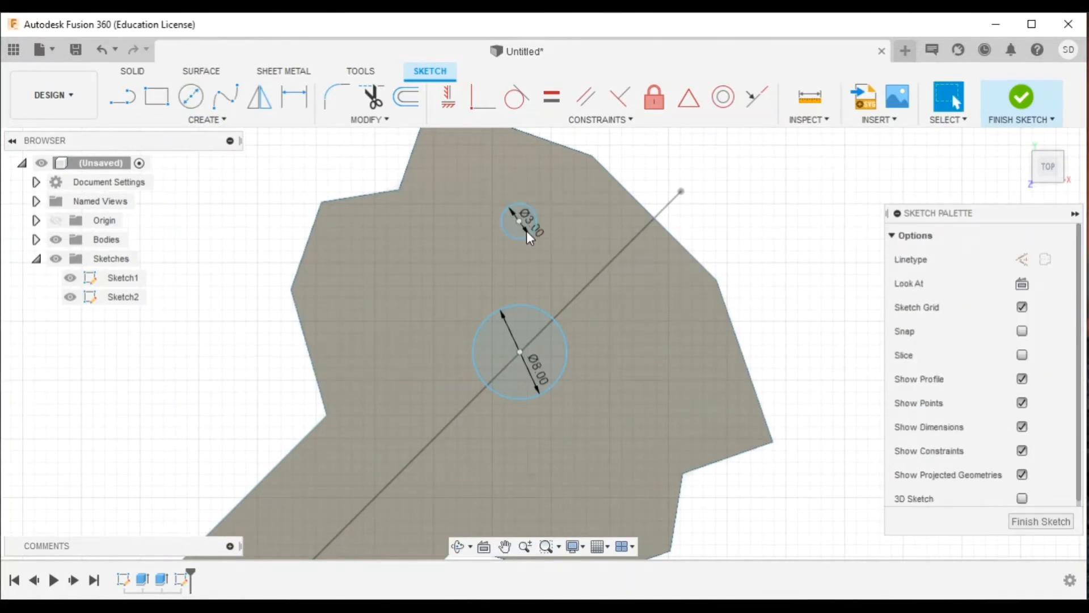
left_click(516, 222)
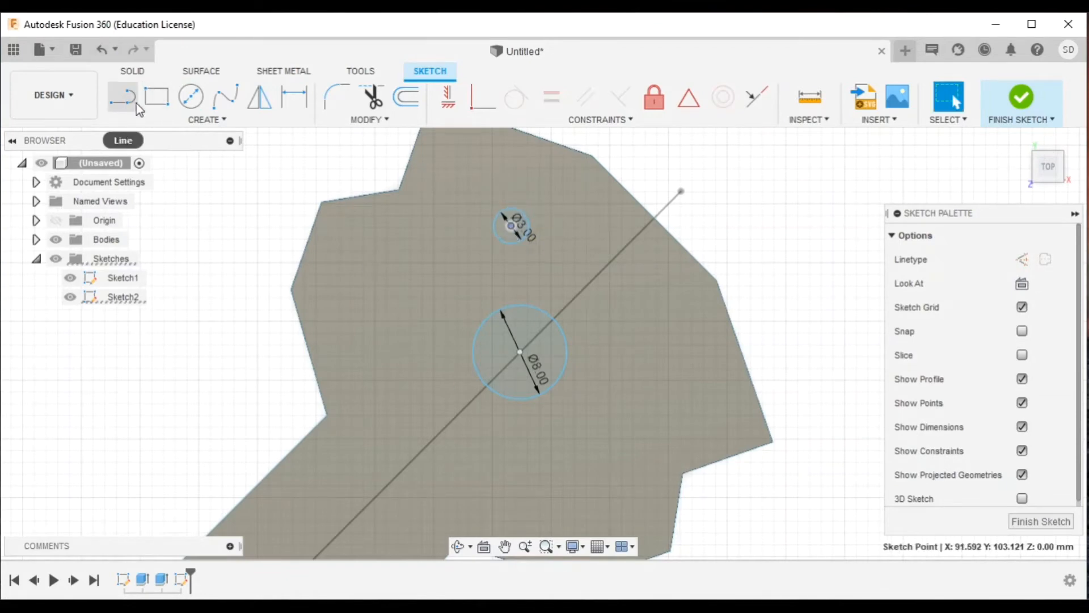
Step: Create a full circular pattern of four 3 mm circles around the 8 mm circle's centre and finish the sketch
left_click(207, 119)
left_click(181, 363)
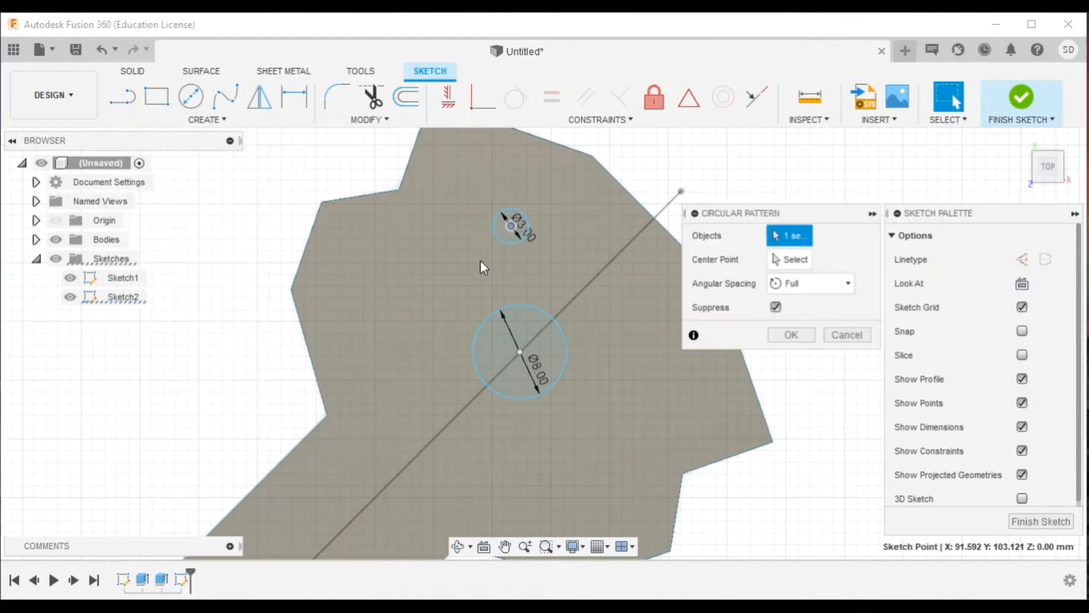
left_click(525, 233)
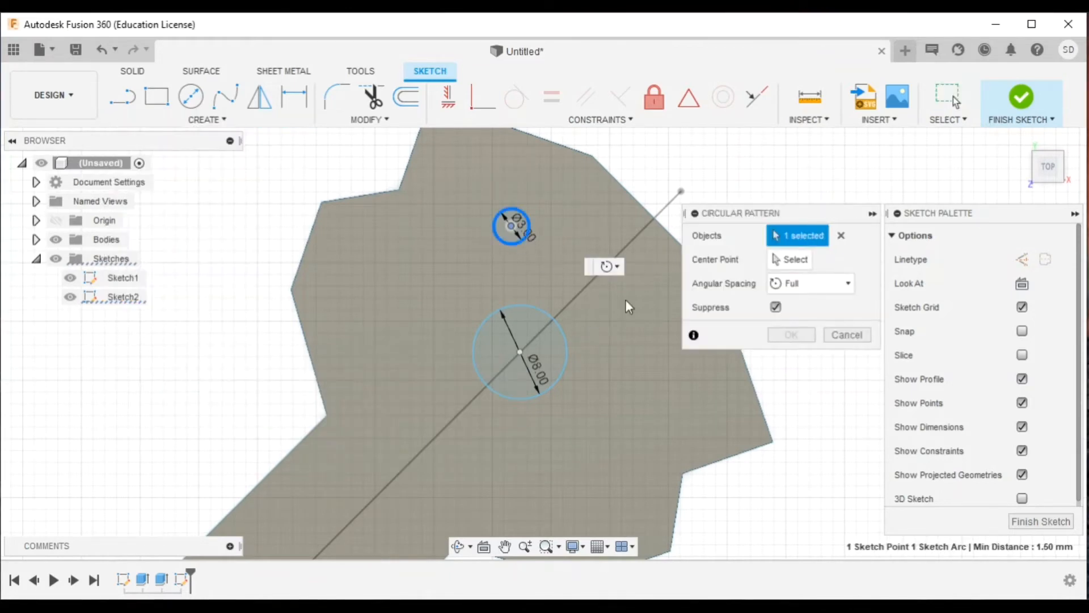
left_click(788, 261)
left_click(520, 351)
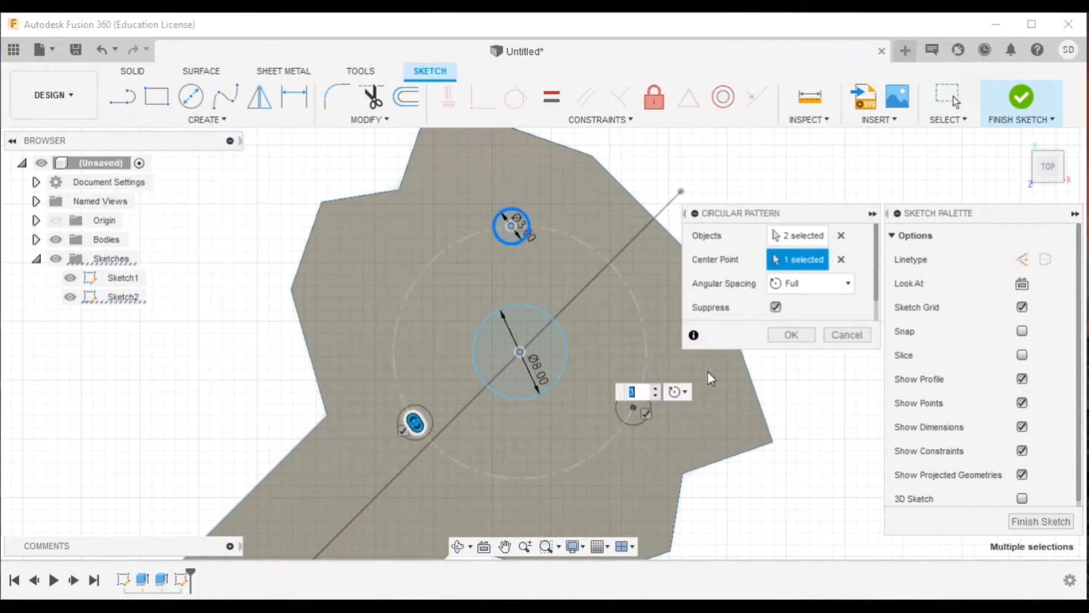
type("4")
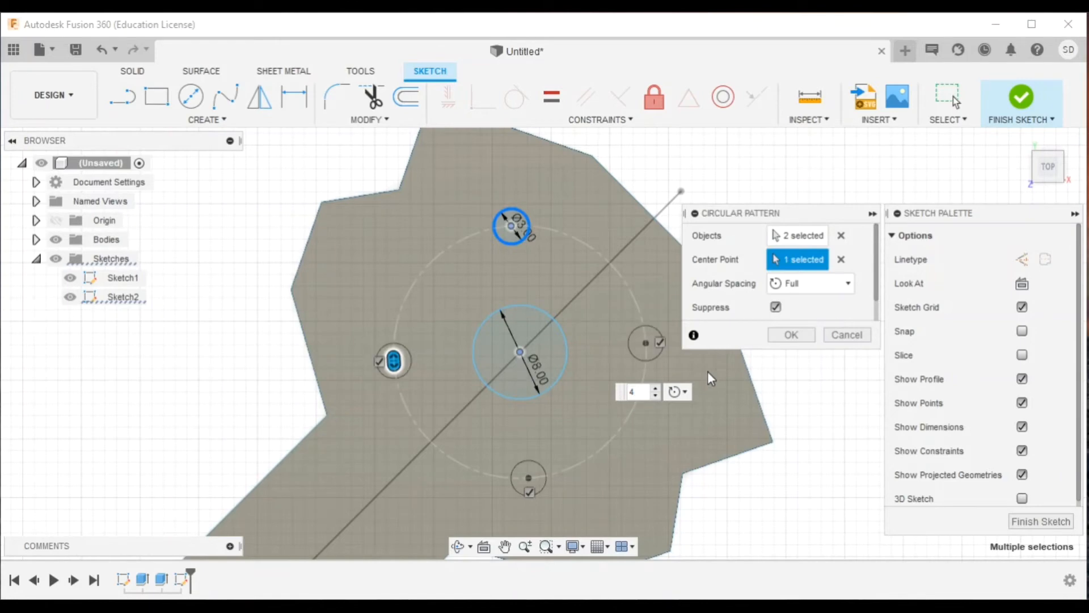
left_click(793, 335)
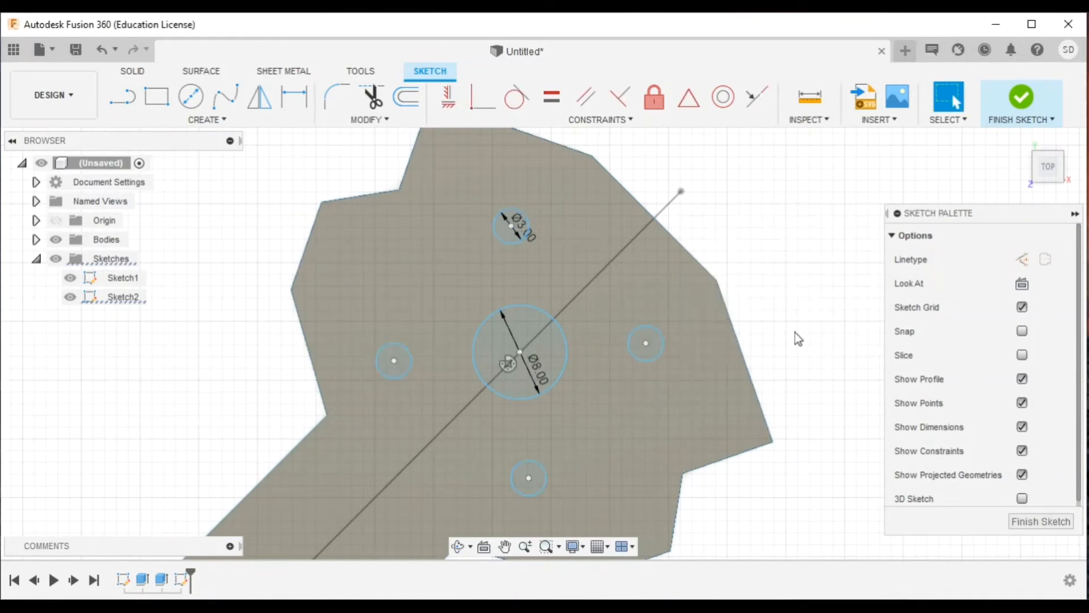
left_click(1042, 521)
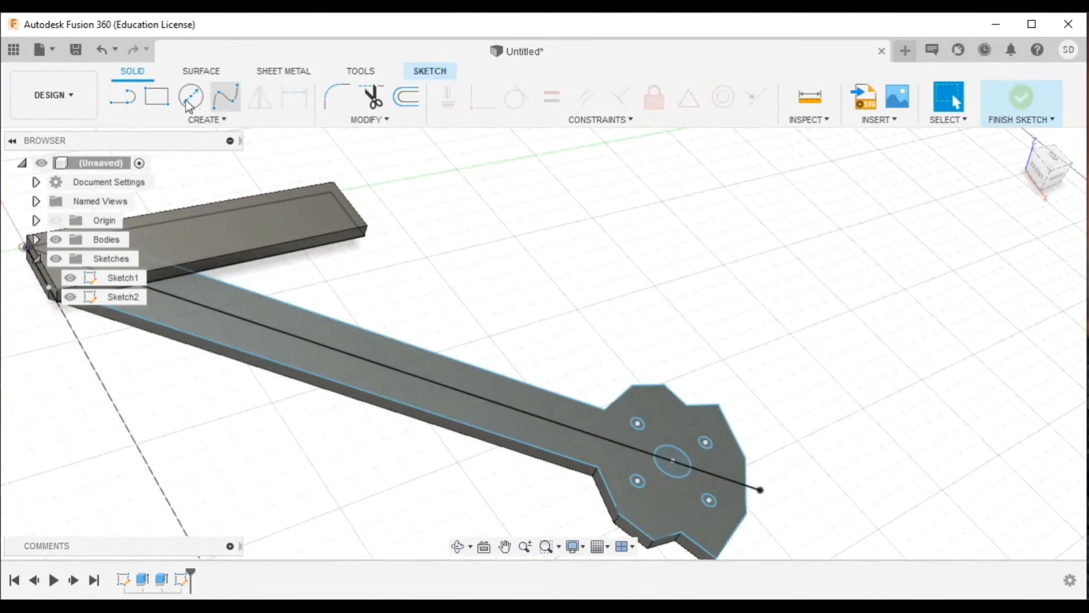
Step: Start an extrusion of the 8 mm circle and the four 3 mm circles on the arm's head, hiding the first sketch
left_click(156, 96)
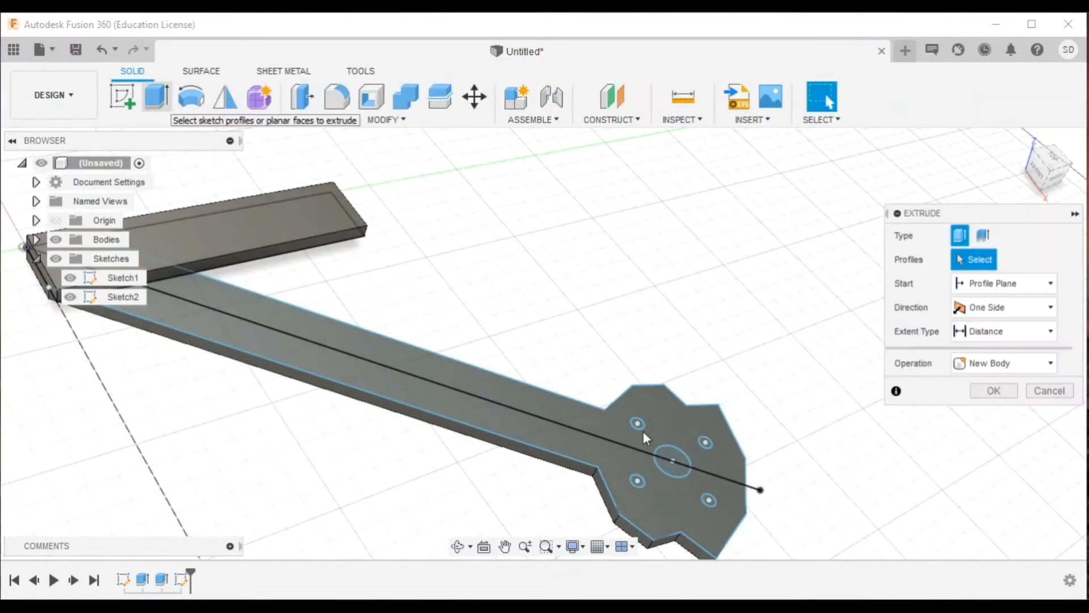
scroll(642, 431, "up", 5)
left_click(633, 416)
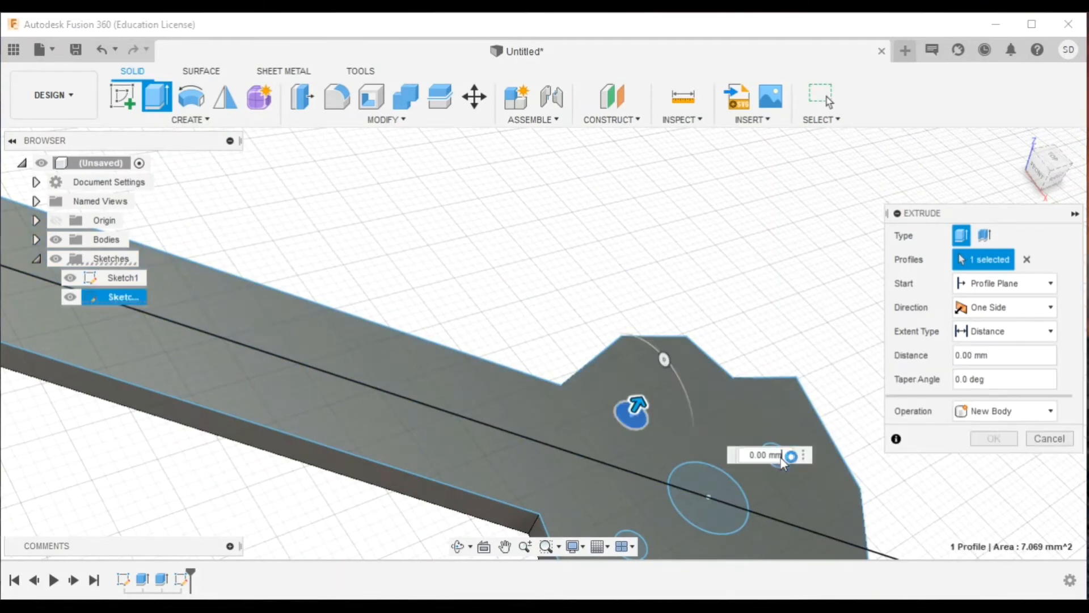
middle_click_drag(626, 503, 628, 425)
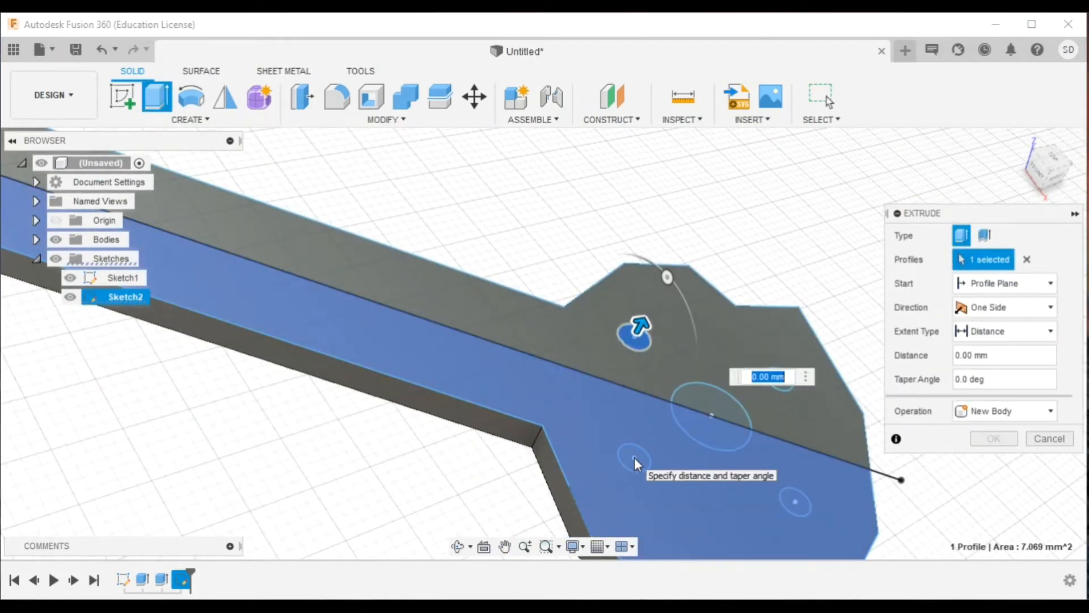
left_click(69, 278)
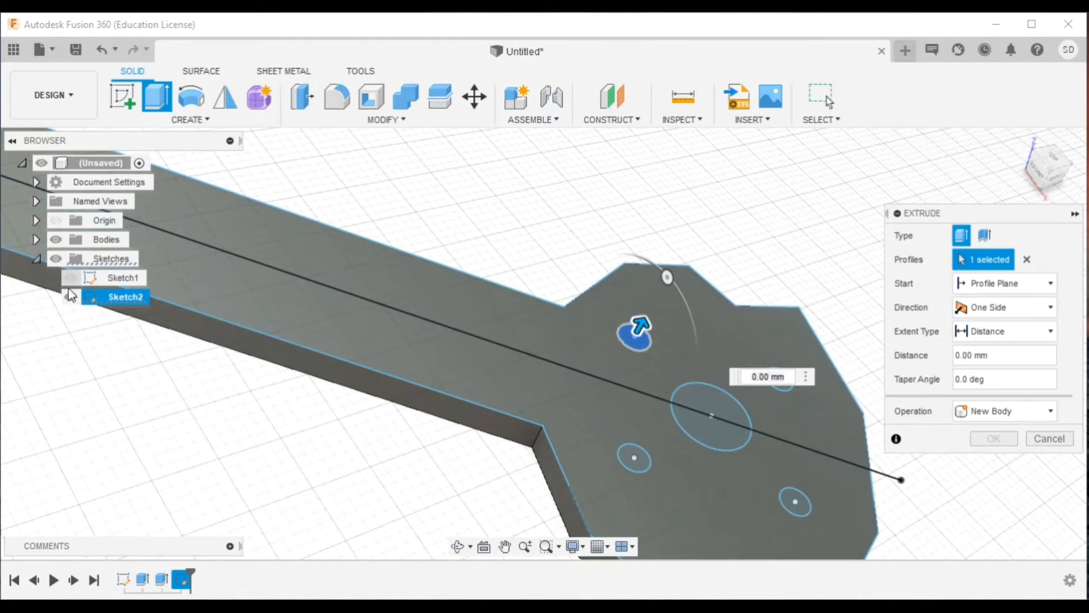
left_click(635, 458)
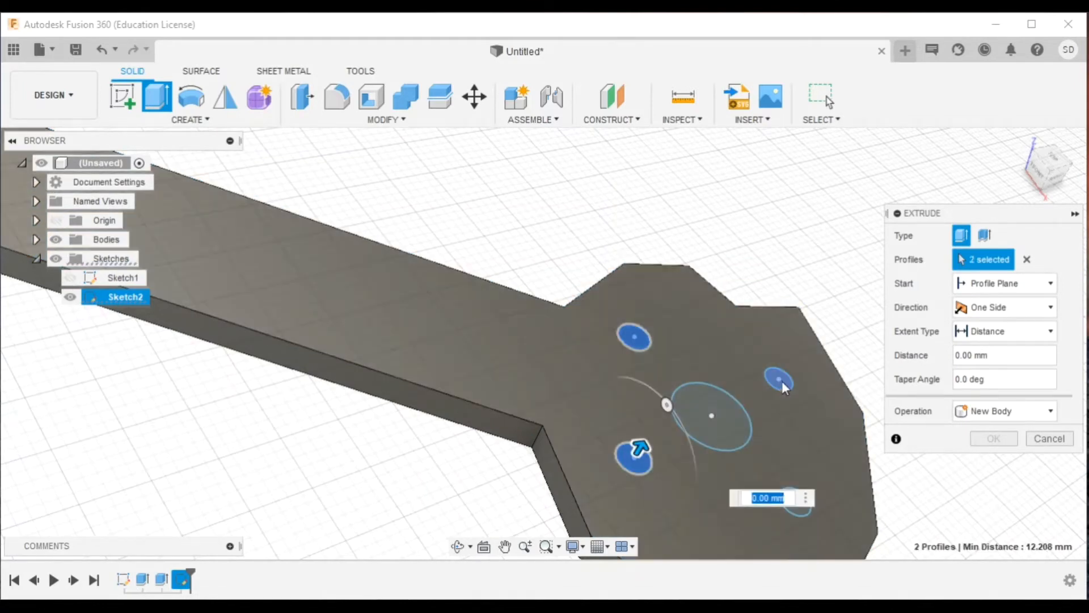
left_click(780, 381)
left_click(800, 506)
left_click(711, 416)
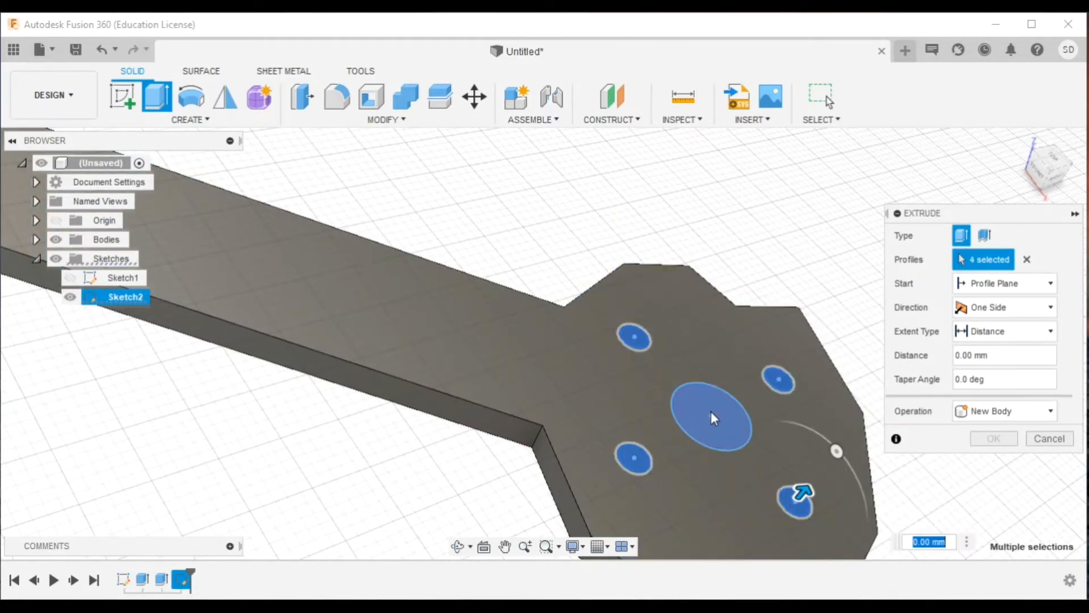
Step: Cut the five circles through the head with a To Object extent reaching the arm's underside
left_click_drag(712, 414, 875, 350)
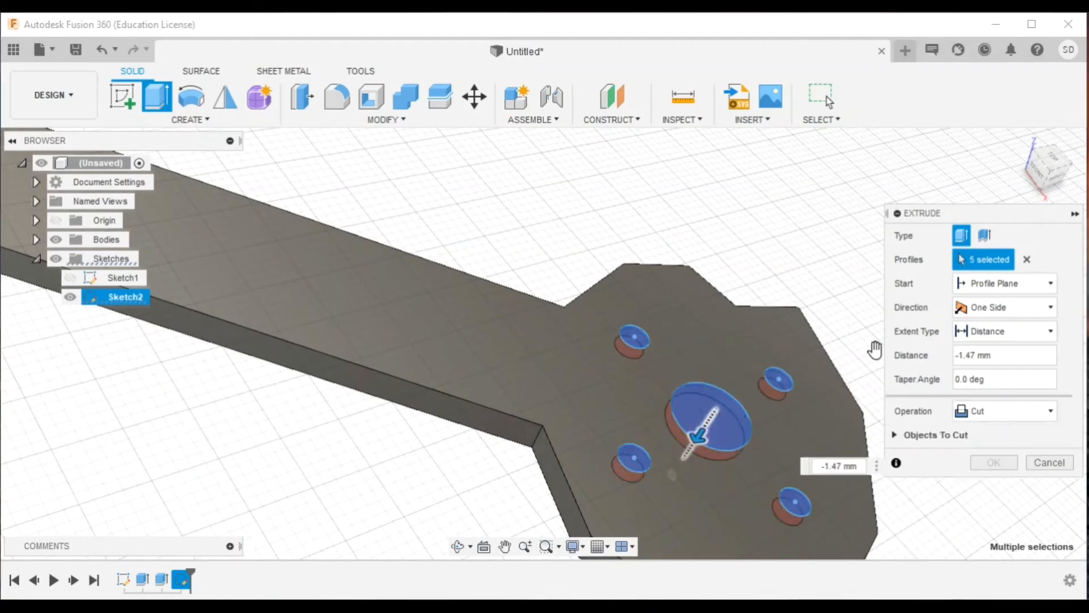
left_click(990, 332)
left_click(986, 369)
middle_click_drag(698, 493, 716, 380, "shift")
left_click(736, 412)
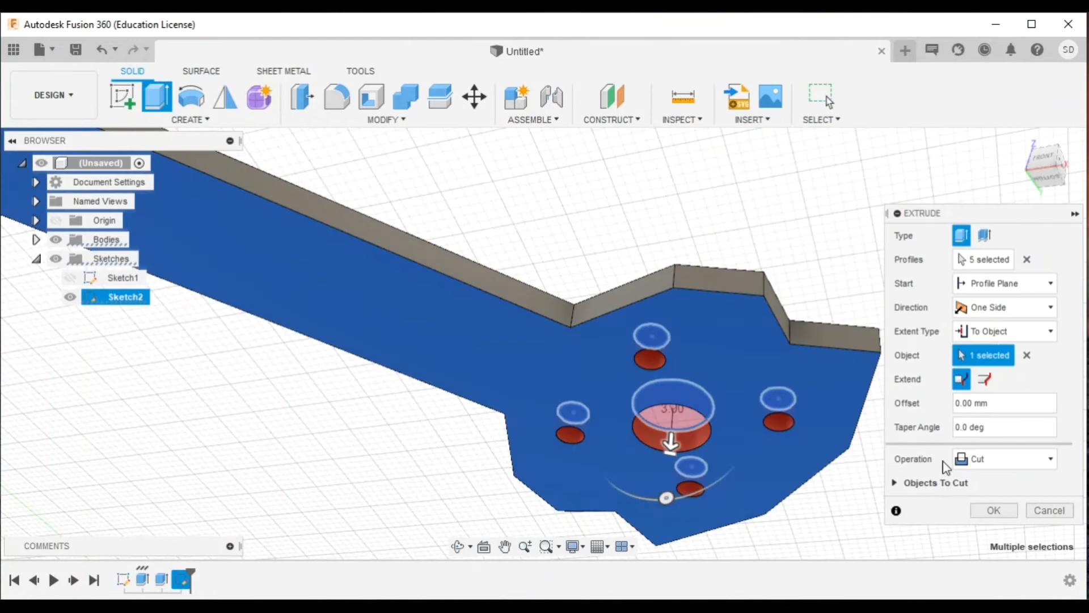
left_click(992, 511)
Step: Start a new sketch on the top face of the rectangular bar, at its free end
middle_click_drag(536, 391, 1007, 163, "shift")
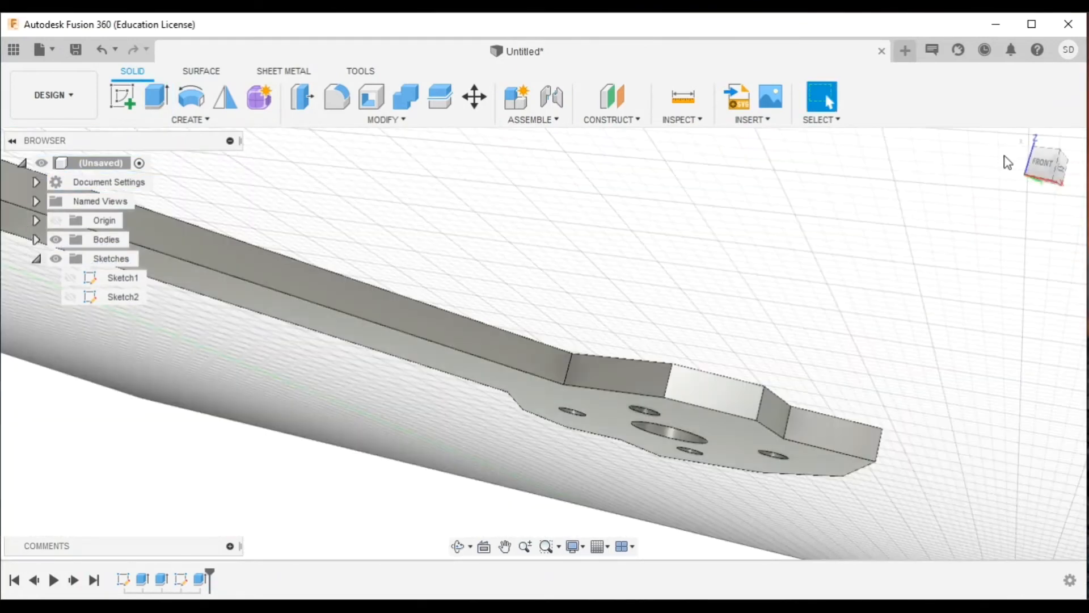
left_click(1021, 140)
scroll(493, 300, "up", 5)
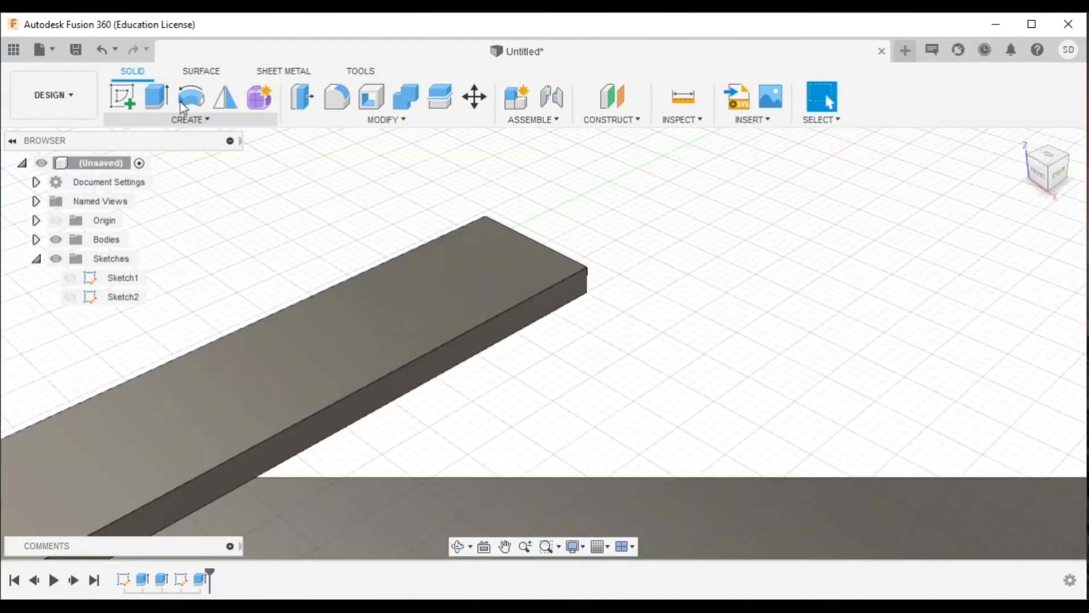
left_click(122, 96)
left_click(540, 272)
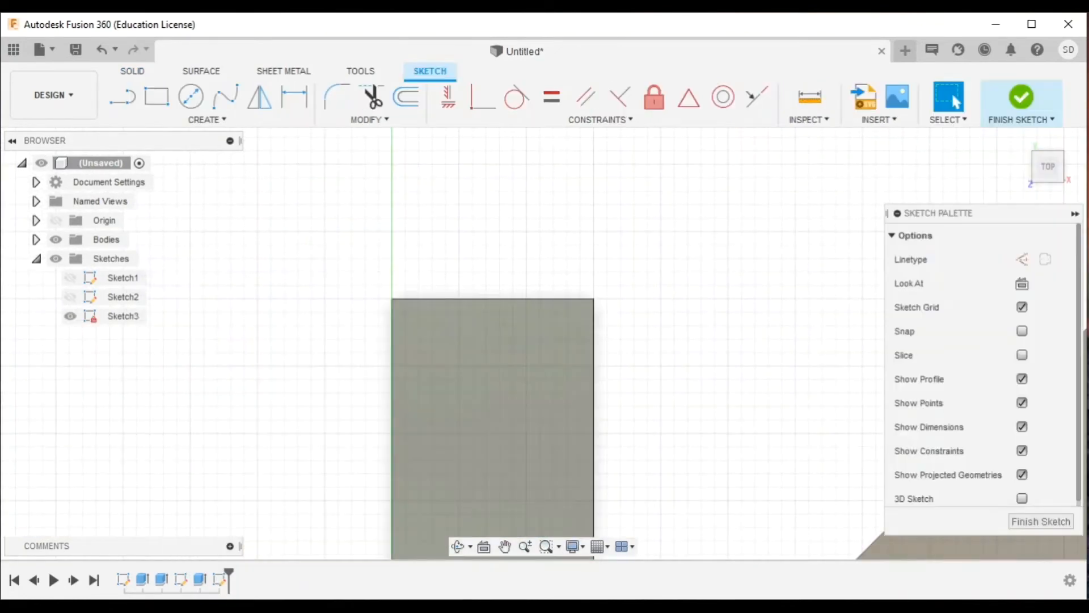
Step: Draw a 2 mm diameter circle near the outer corner of the bar's free end and finish the sketch
left_click(191, 98)
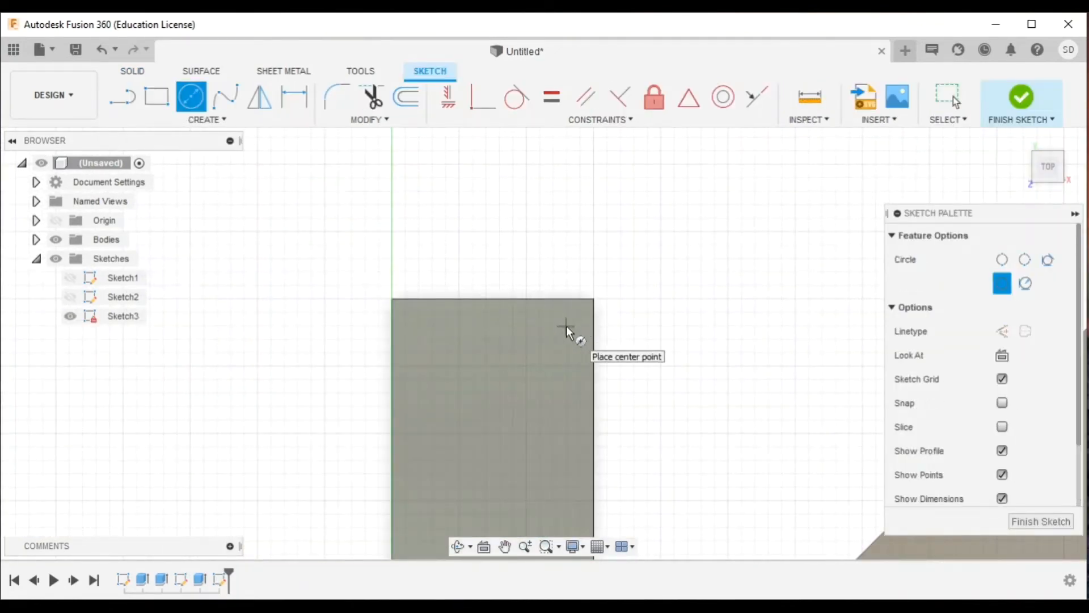
left_click(567, 324)
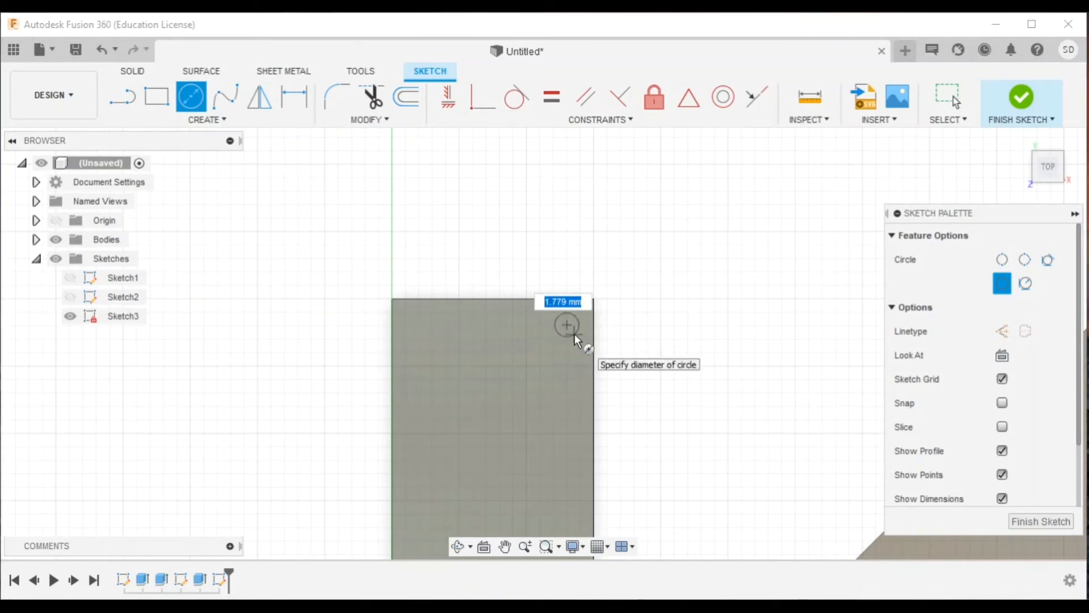
type("4")
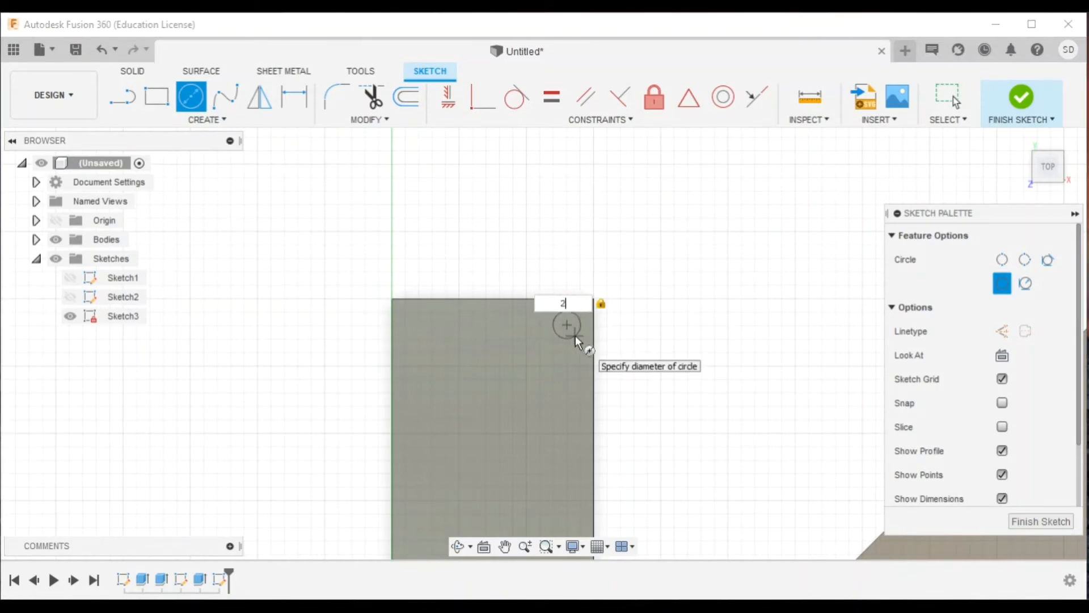
key("Return")
key("Escape")
mouse_move(575, 336)
middle_mouse_down()
mouse_move(567, 211)
mouse_move(579, 136)
middle_mouse_up()
scroll(523, 182, "up", 1)
middle_click_drag(523, 182, 478, 228)
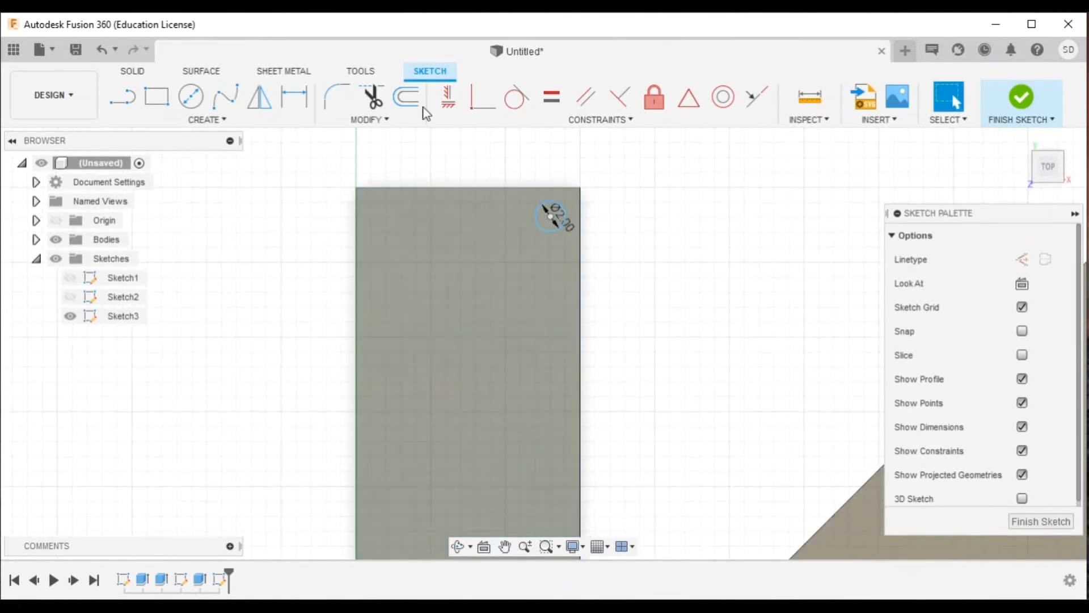
left_click(1040, 521)
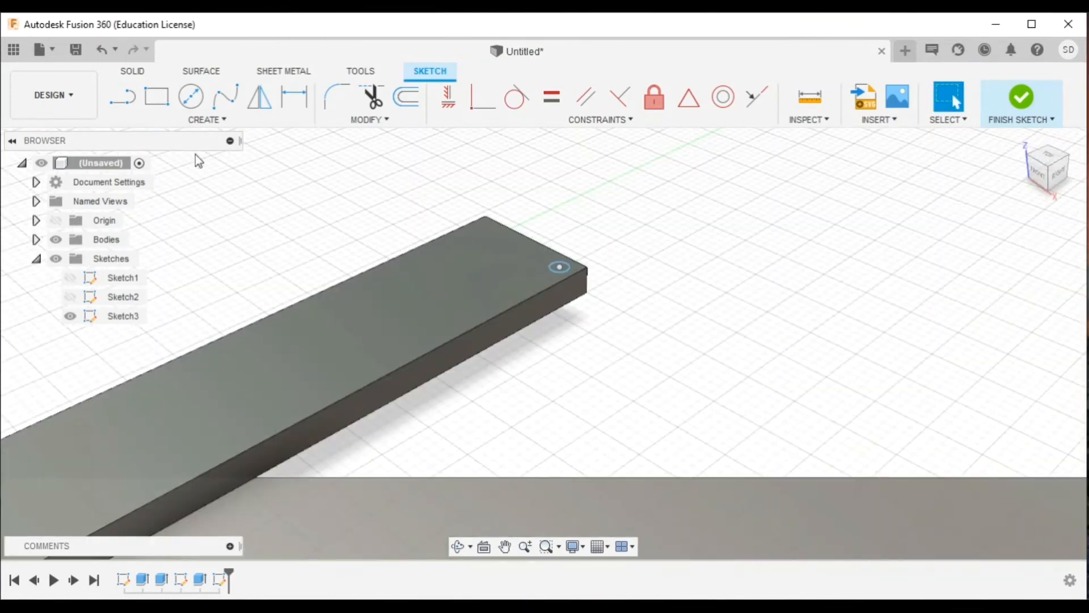
Step: Extrude the 2 mm circle 20 mm upward to form a pin on the bar
left_click(561, 268)
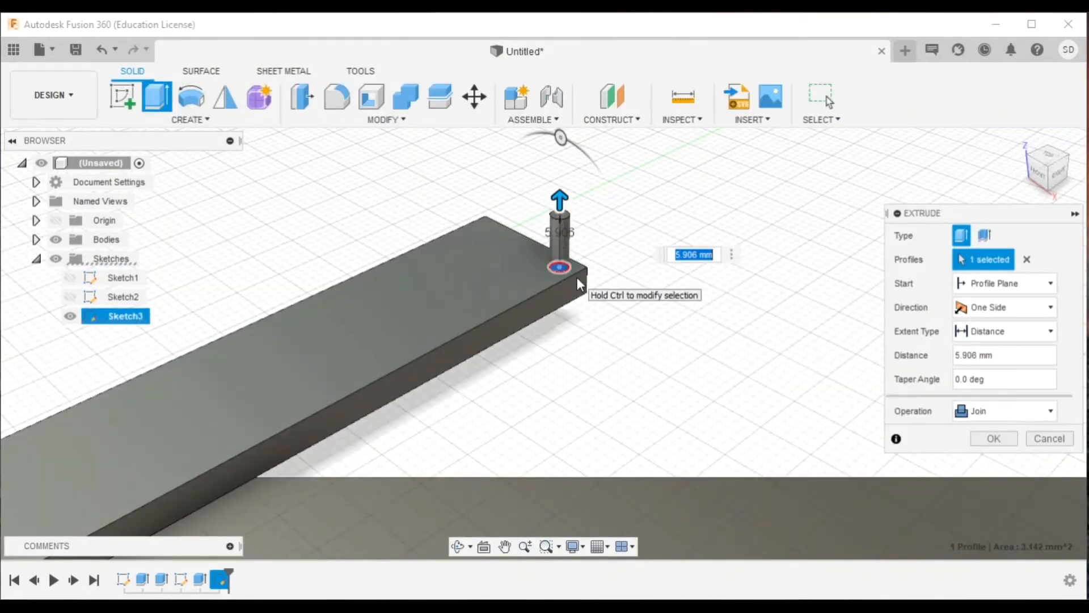
type("20")
key("Return")
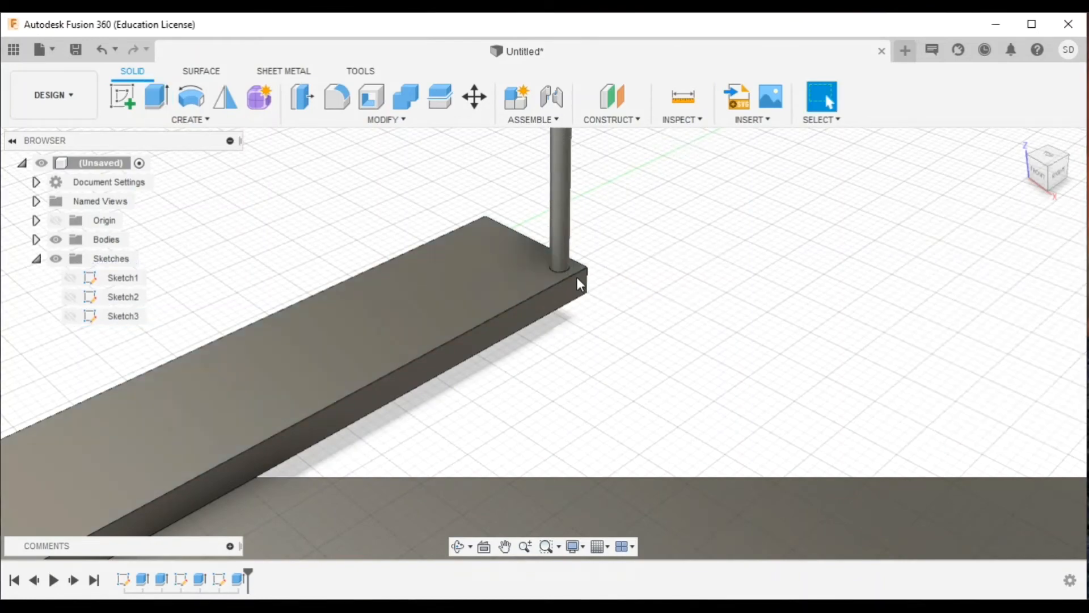
scroll(583, 311, "down", 5)
scroll(490, 329, "up", 3)
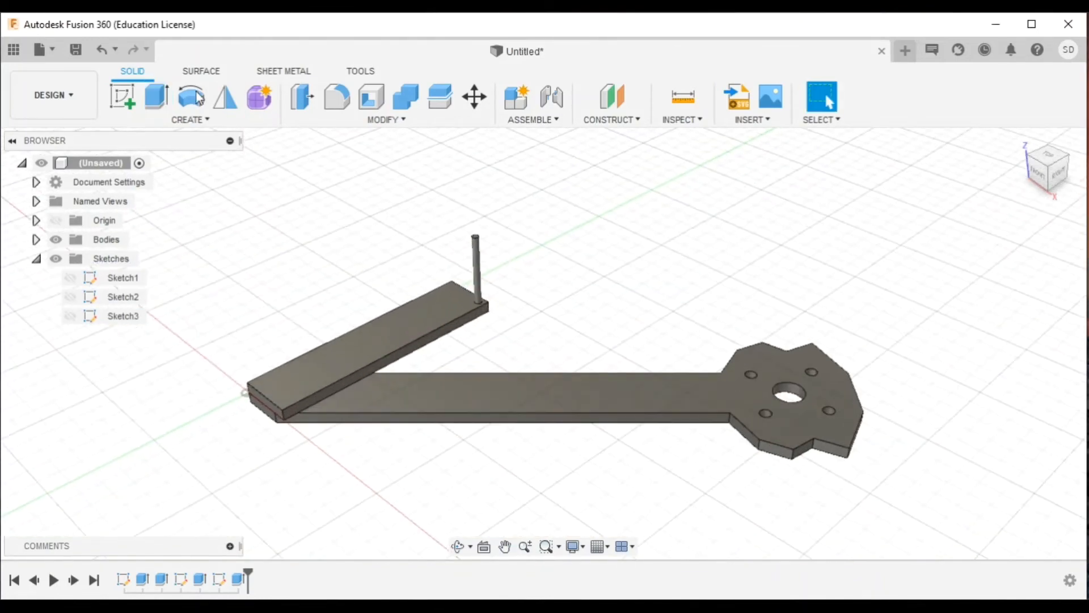
Step: Edit the pin's extrusion so that its operation is New Body
double_click(237, 578)
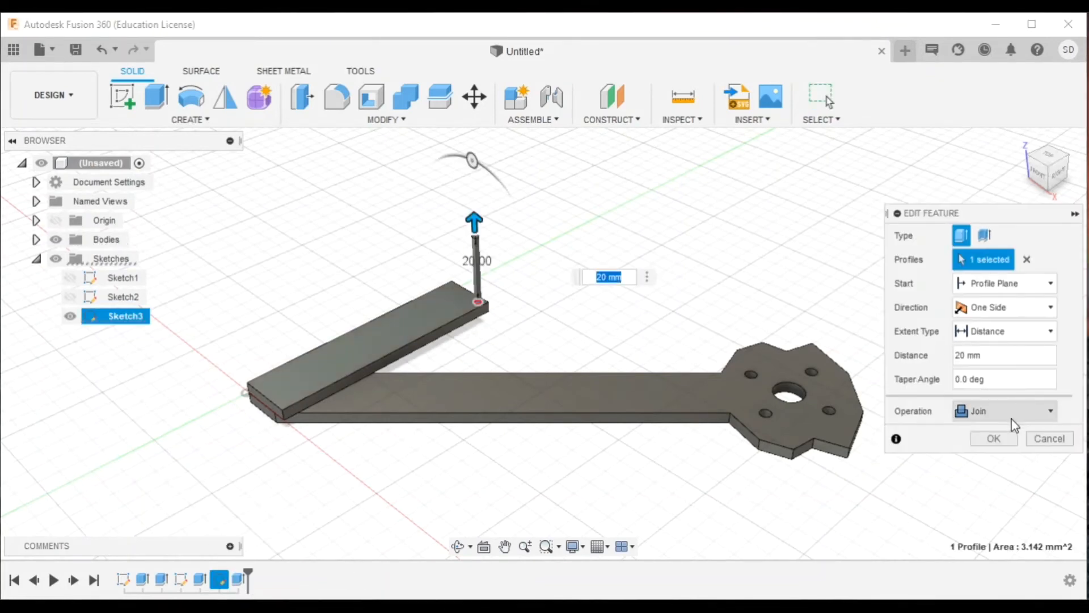
left_click(991, 411)
left_click(992, 484)
left_click(994, 439)
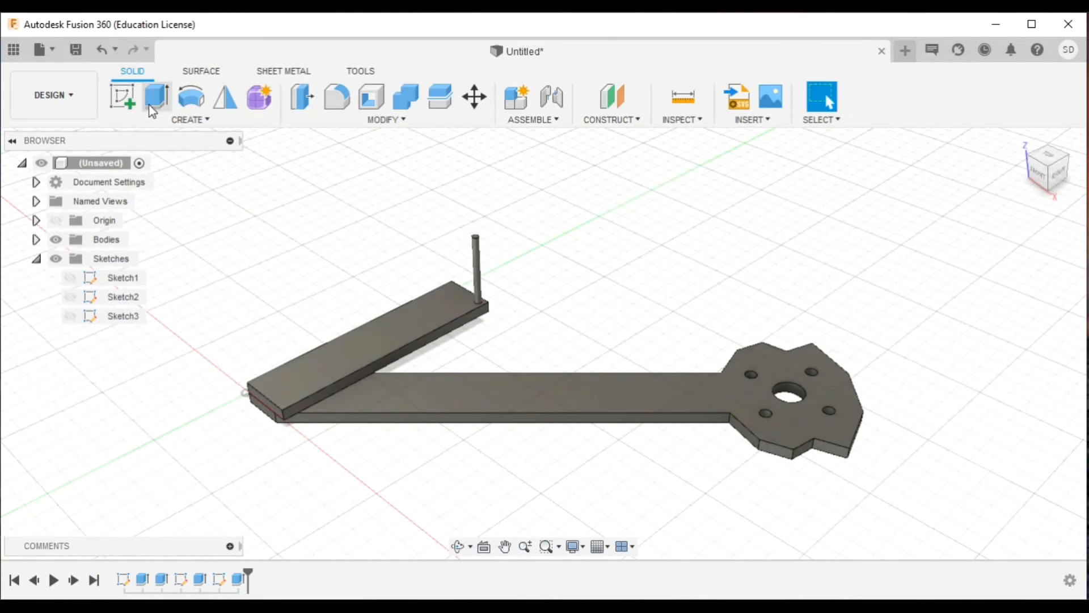
Step: Mirror the arm, bar and pin bodies across the origin plane at the bar's inner end, using the Join operation
left_click(226, 97)
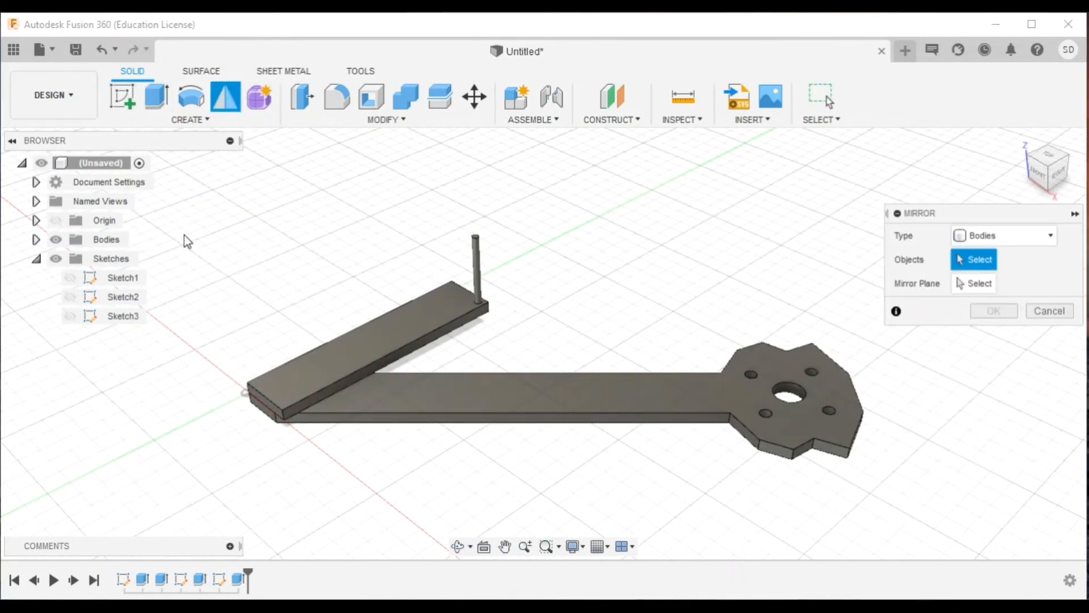
left_click_drag(173, 227, 877, 517)
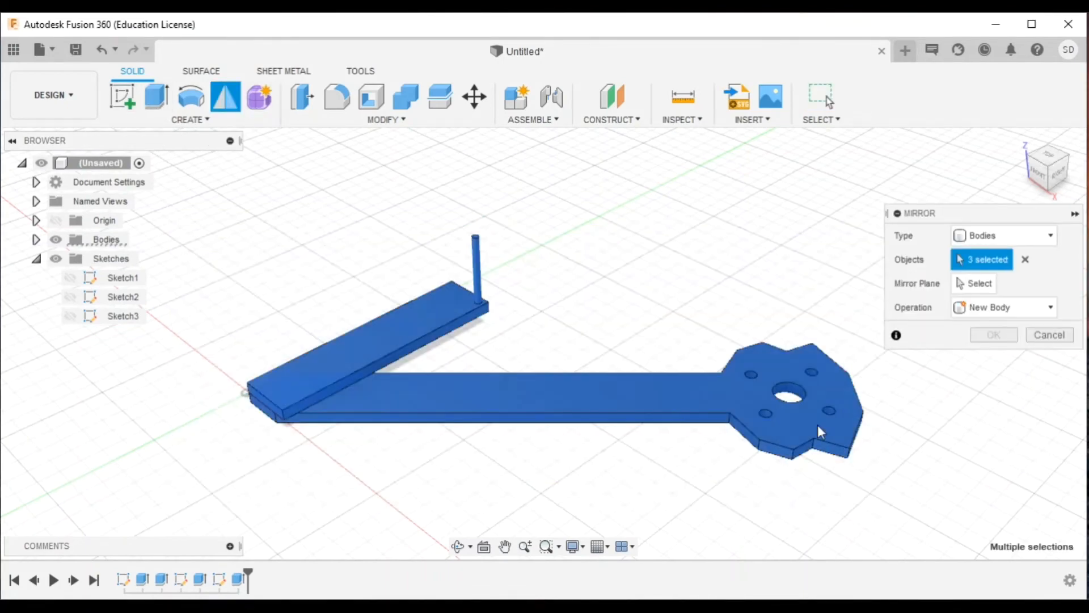
left_click(971, 283)
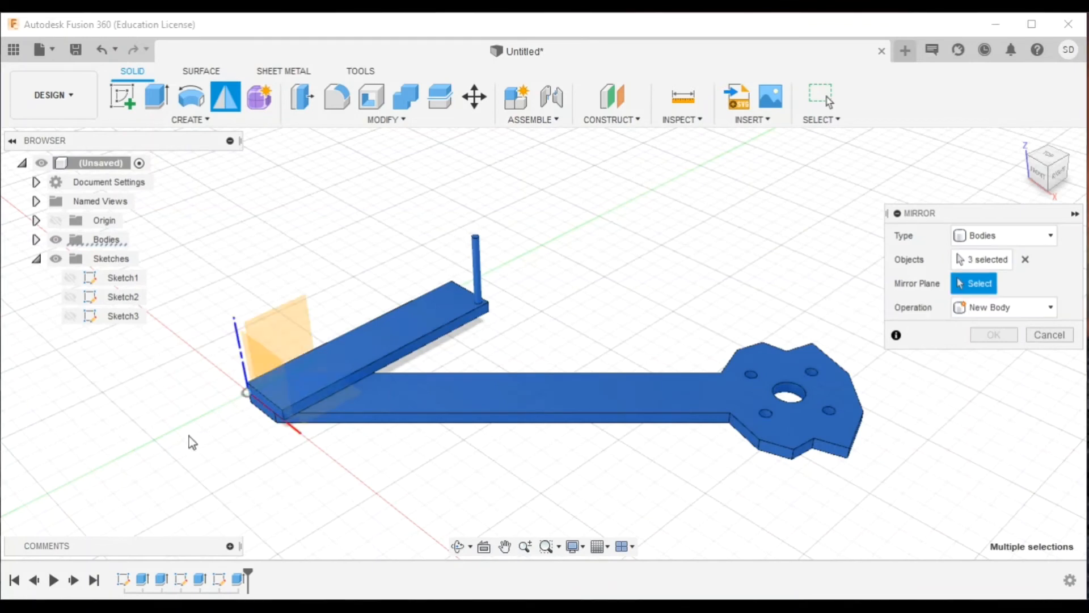
left_click(275, 410)
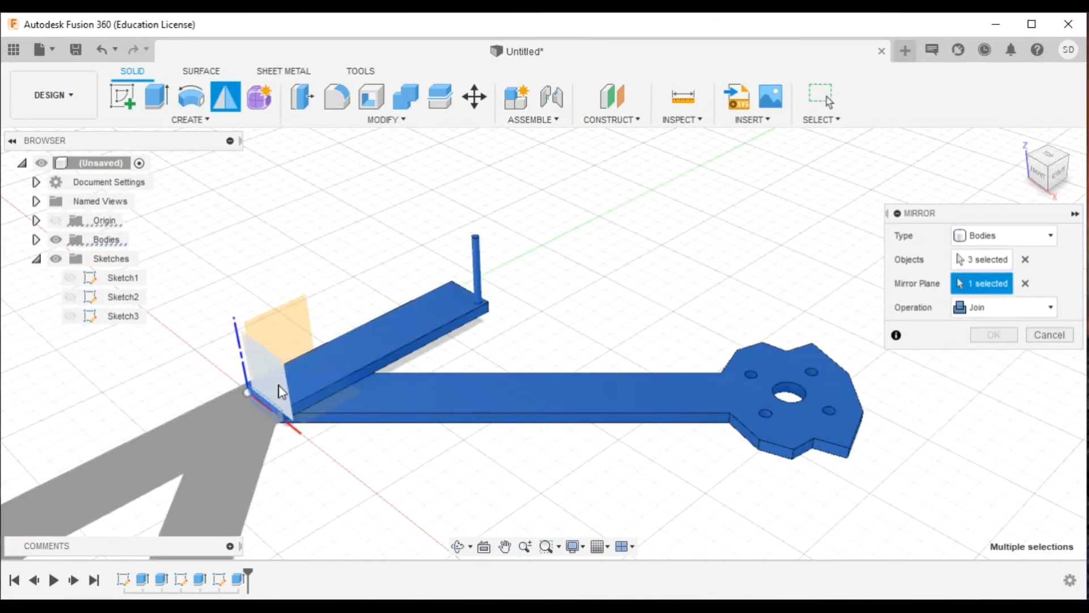
left_click(993, 336)
middle_click_drag(335, 516, 328, 248, "shift")
Step: Mirror all four bodies across the plane along the bar's long inner side, using the Join operation, to complete the four-arm frame
left_click(225, 96)
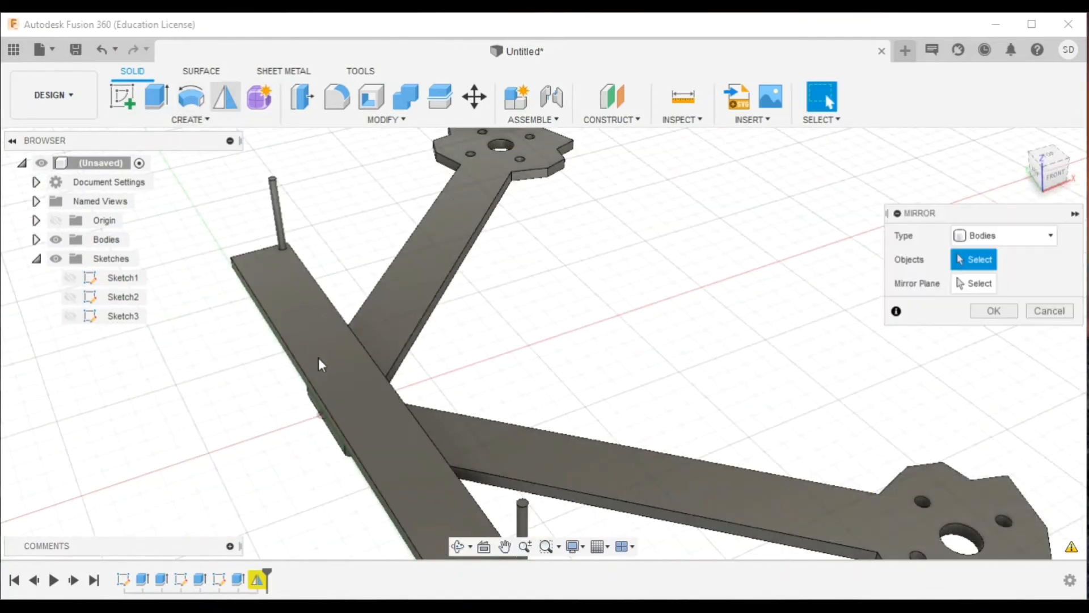
scroll(321, 379, "down", 6)
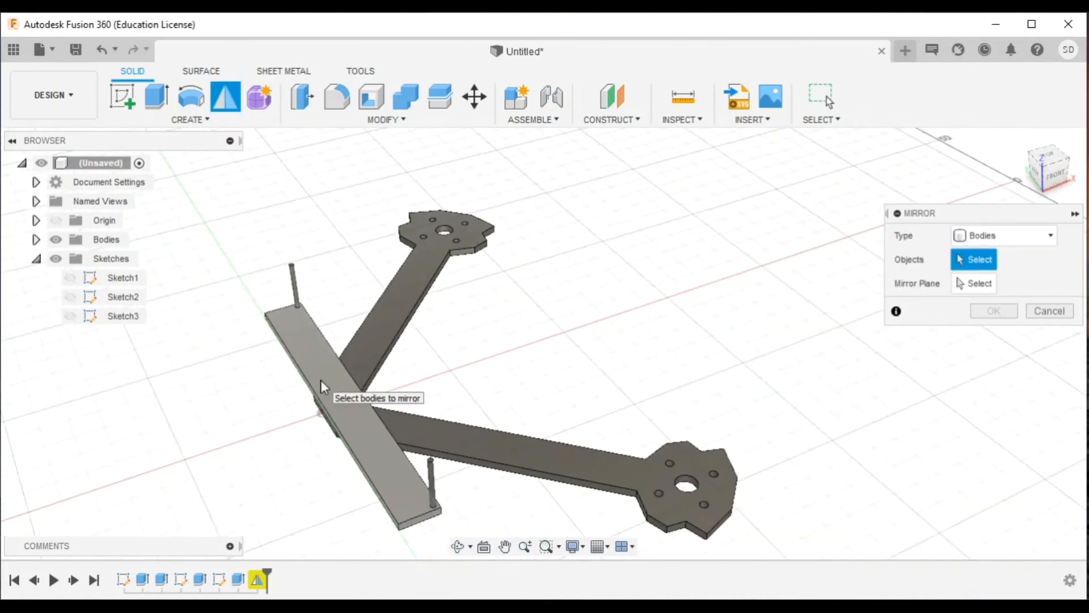
left_click_drag(236, 243, 597, 494)
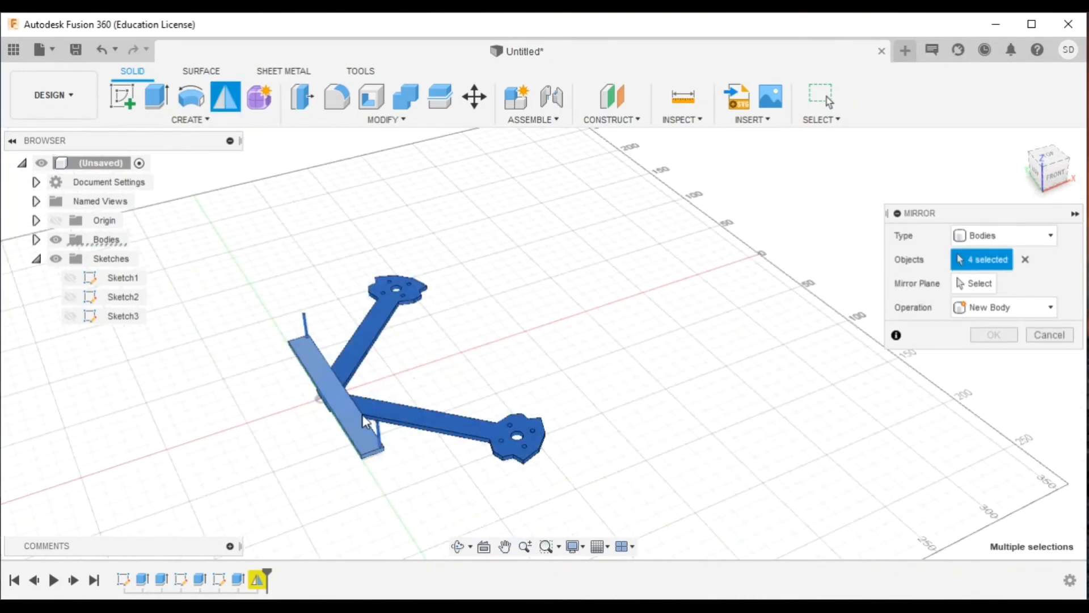
scroll(361, 414, "up", 5)
left_click(965, 283)
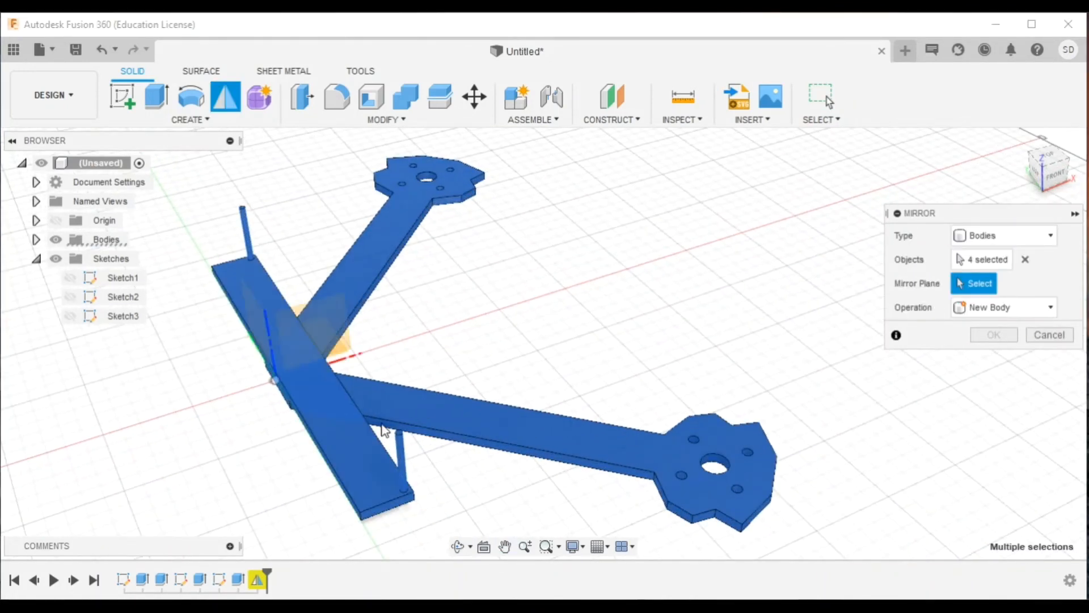
left_click(287, 400)
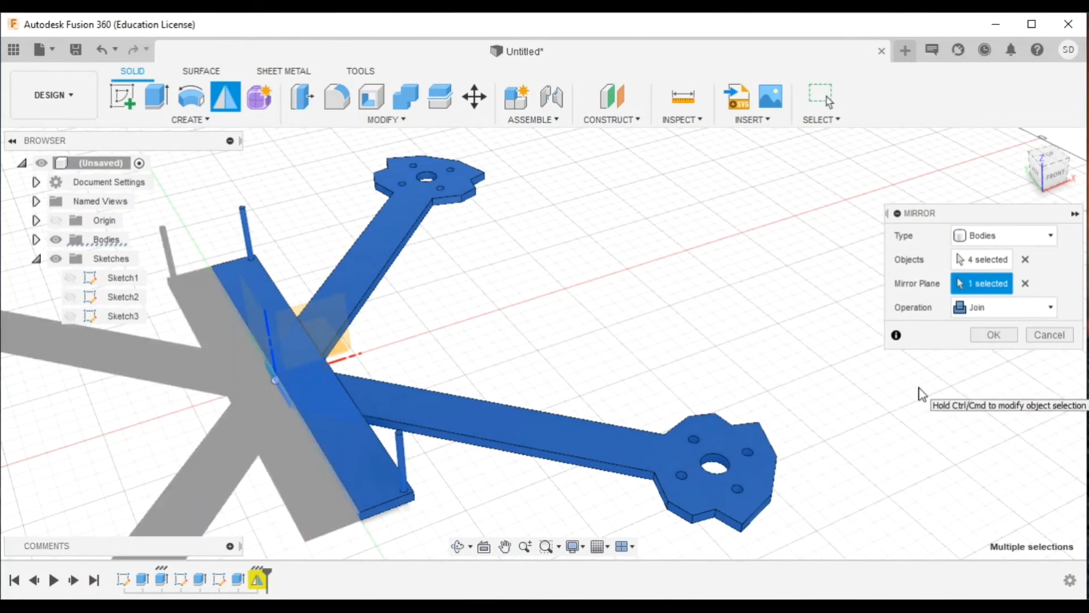
left_click(987, 334)
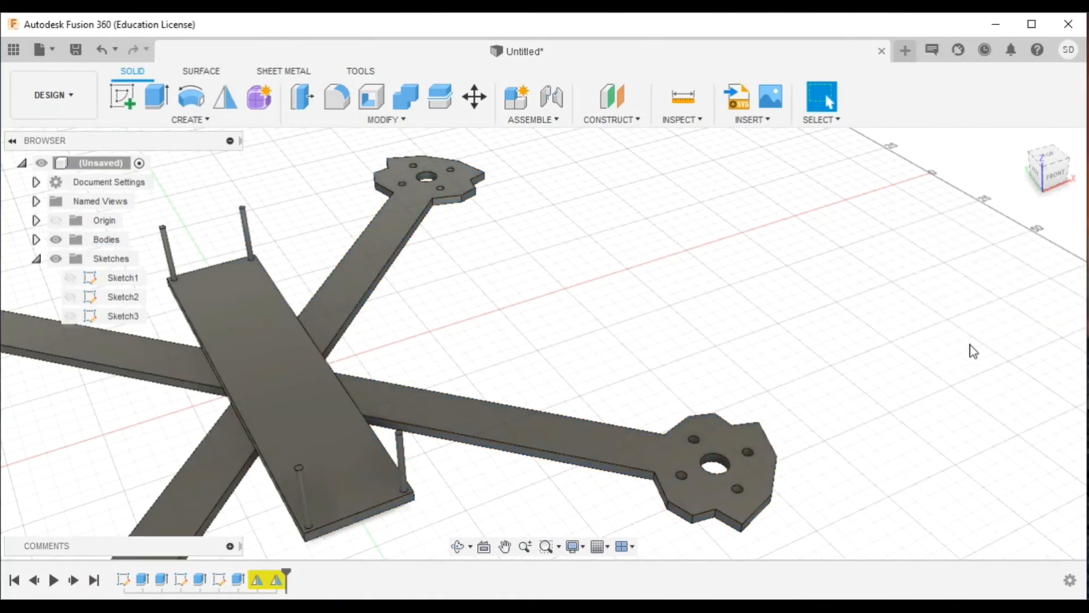
middle_click_drag(519, 477, 499, 423, "shift")
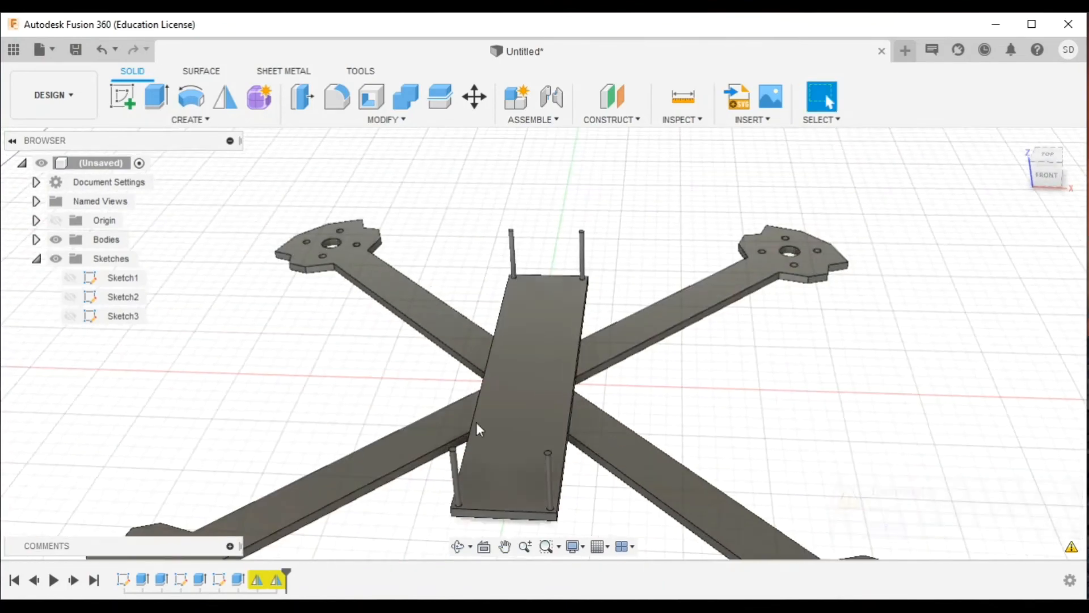
Step: Create a copy of the central plate moved 20 mm upward onto the ends of the corner pins
middle_click_drag(573, 343, 538, 367, "shift")
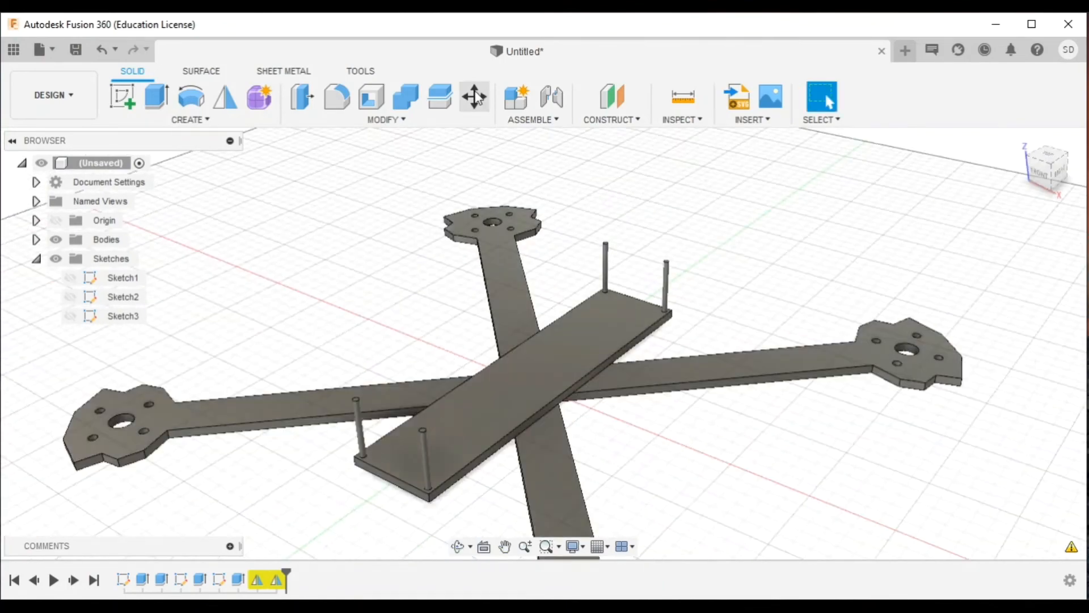
key("m")
left_click(597, 329)
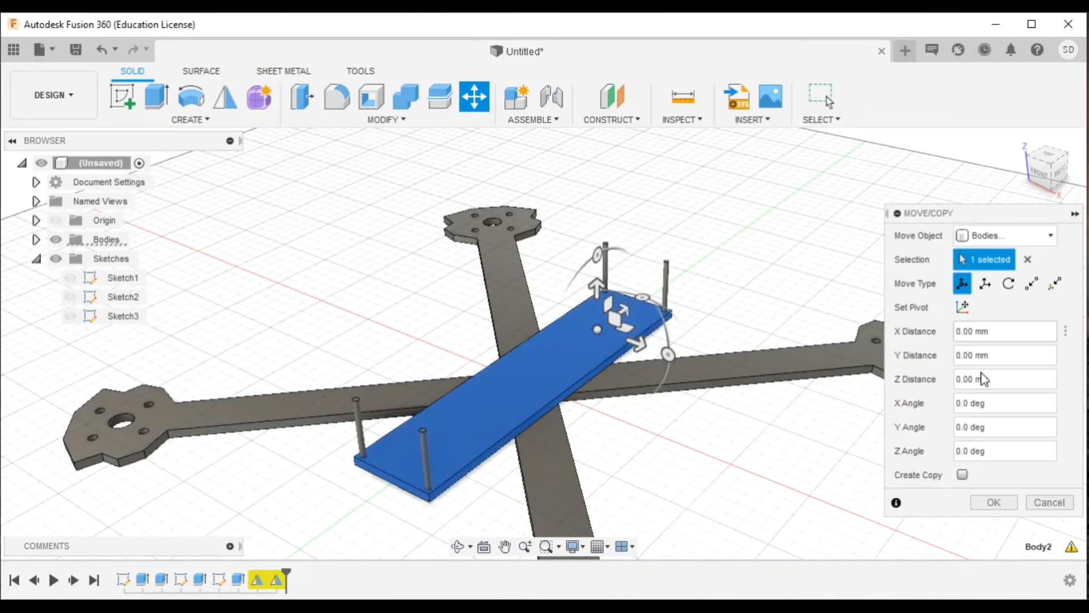
left_click(962, 474)
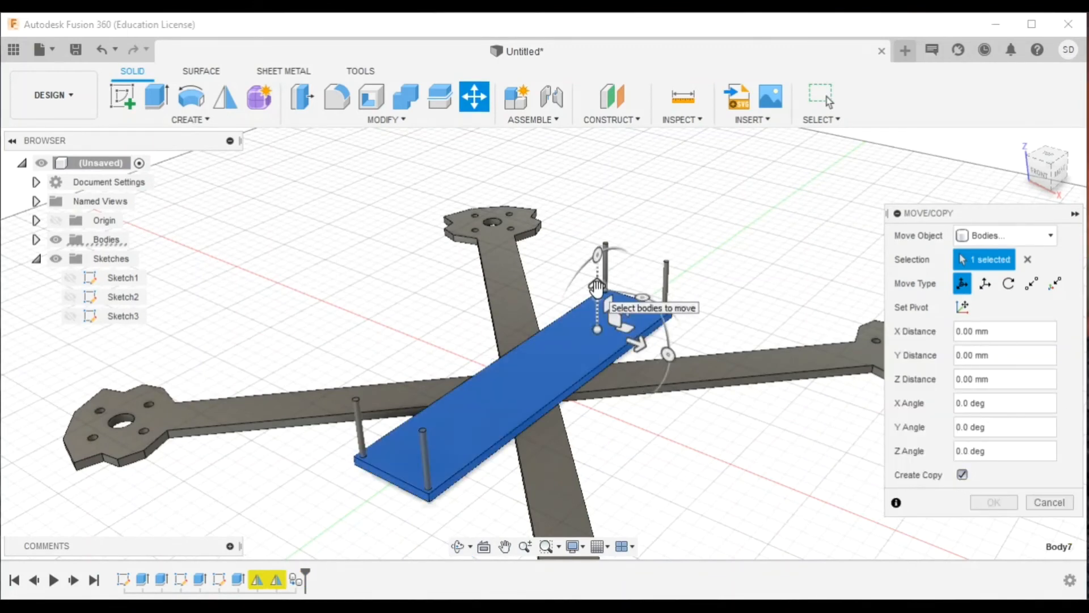
left_click_drag(596, 283, 596, 204)
type("20")
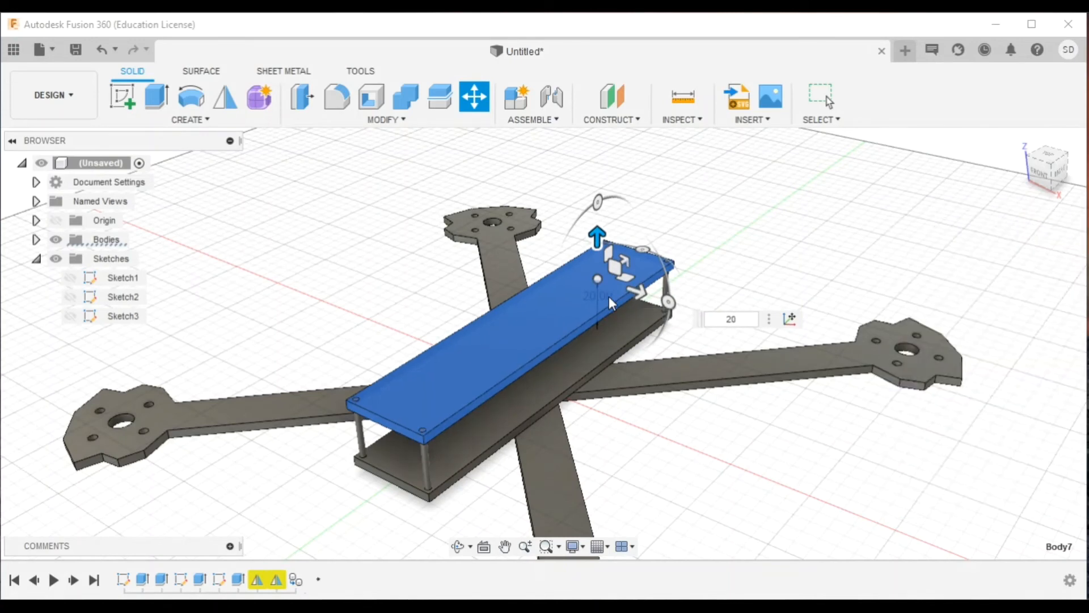
key("Return")
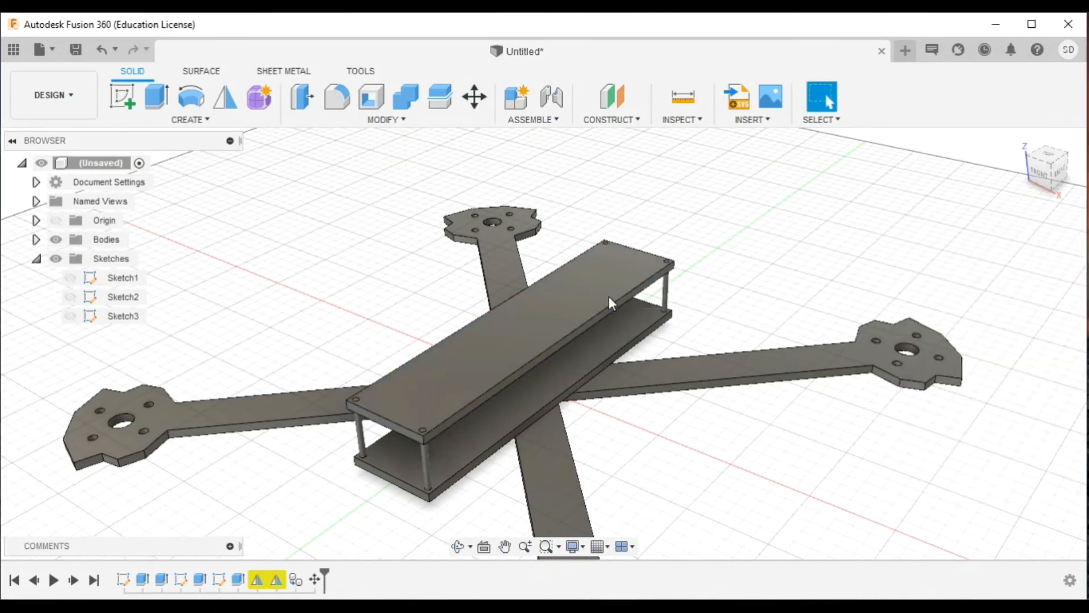
Step: Sketch a circle on the upper plate's top face, centred on the midpoint of its front short edge, and finish the sketch
left_click(123, 97)
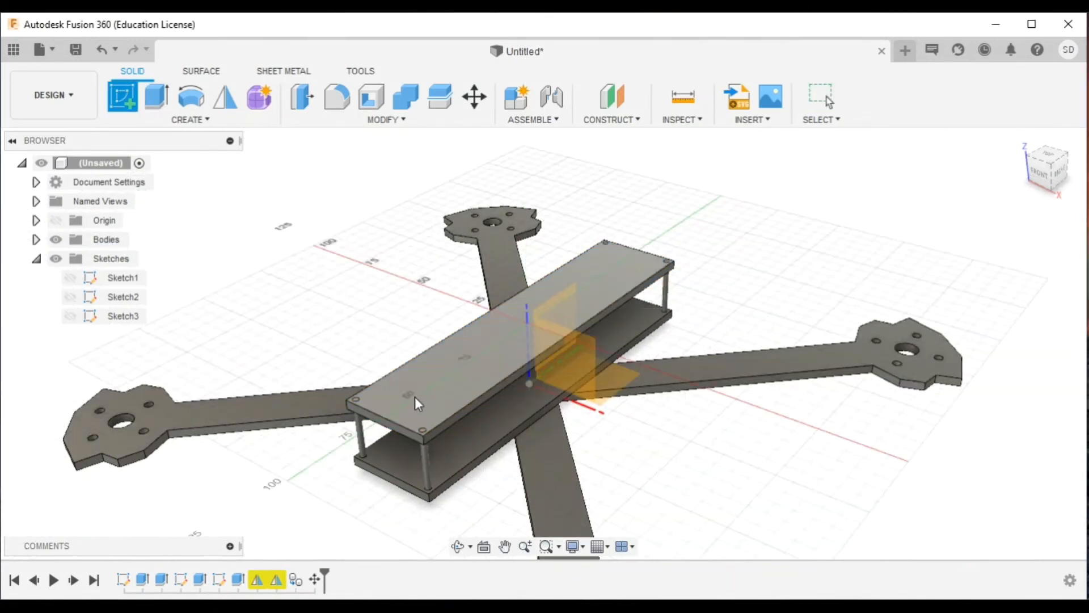
left_click(416, 398)
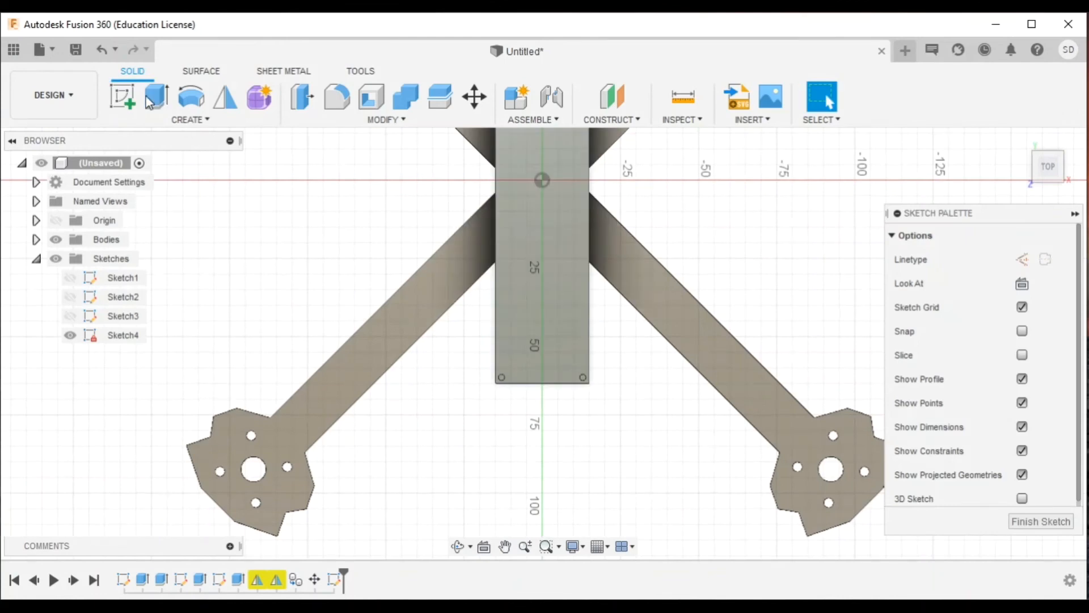
left_click(191, 97)
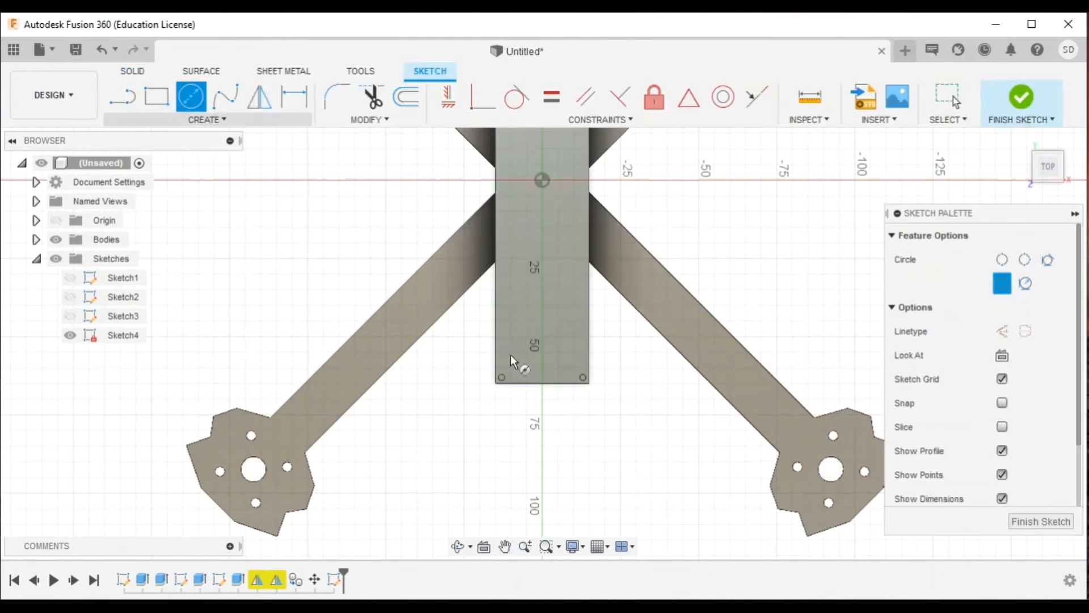
left_click(542, 384)
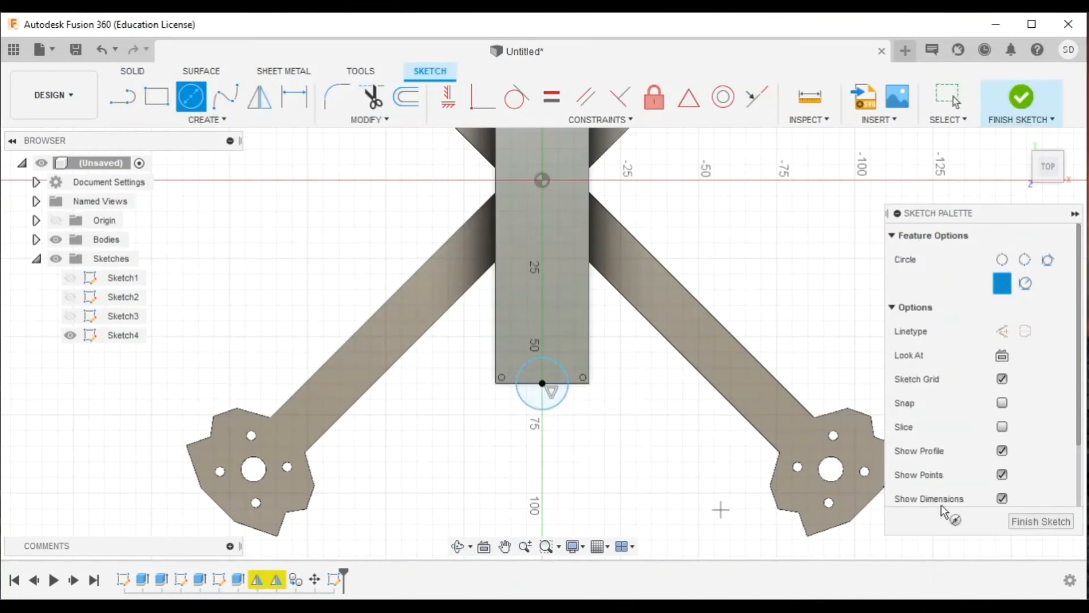
left_click(1041, 520)
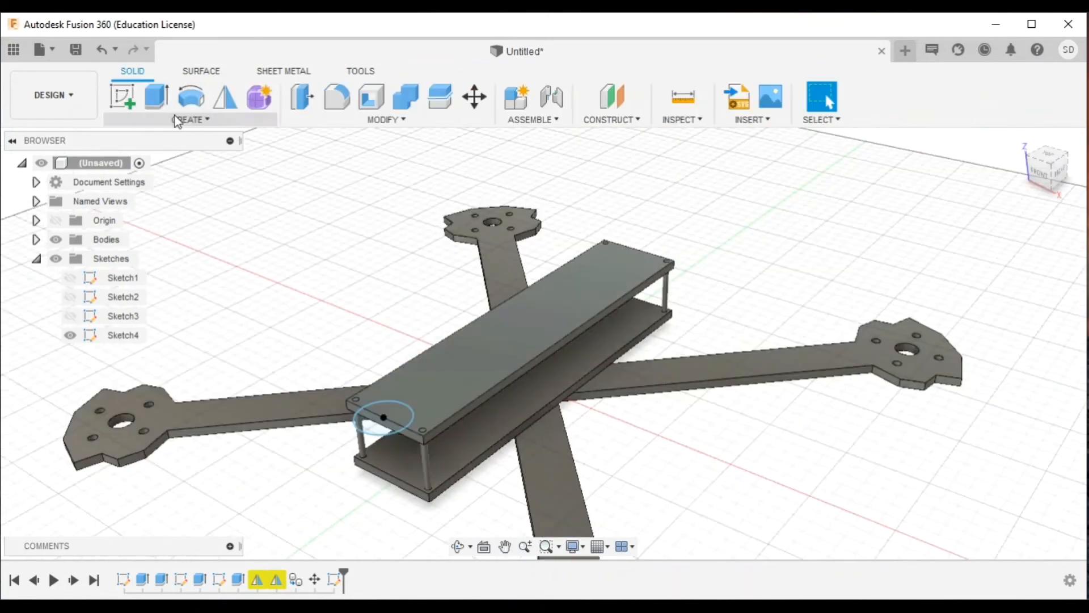
Step: Extrude the circle's portion over the upper plate downward as a cut to make a semicircular notch in the short edge
left_click(159, 105)
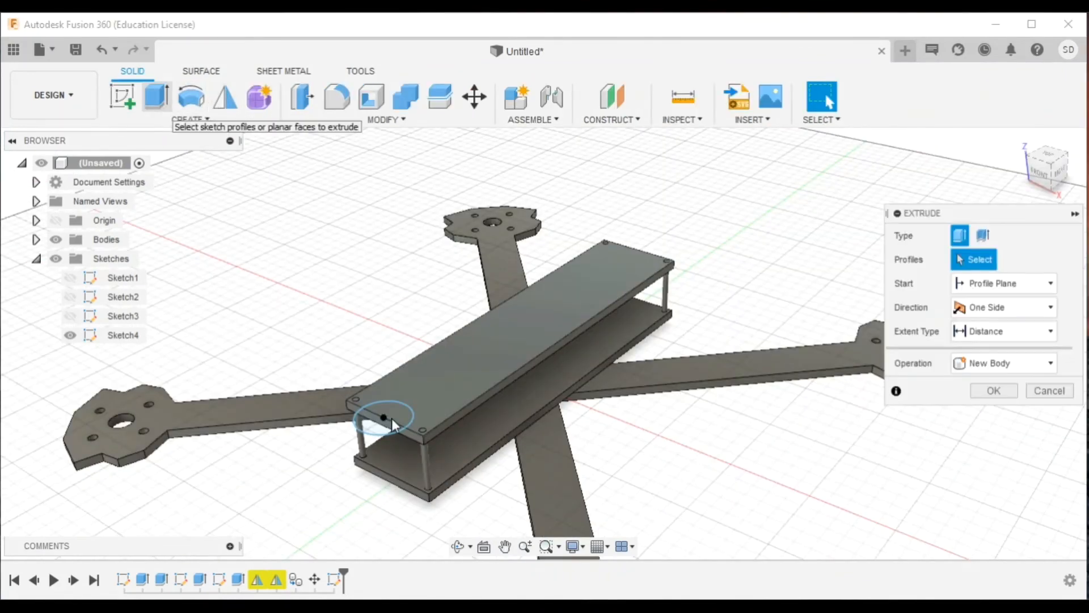
left_click(396, 414)
left_click_drag(392, 413, 898, 471)
left_click(993, 464)
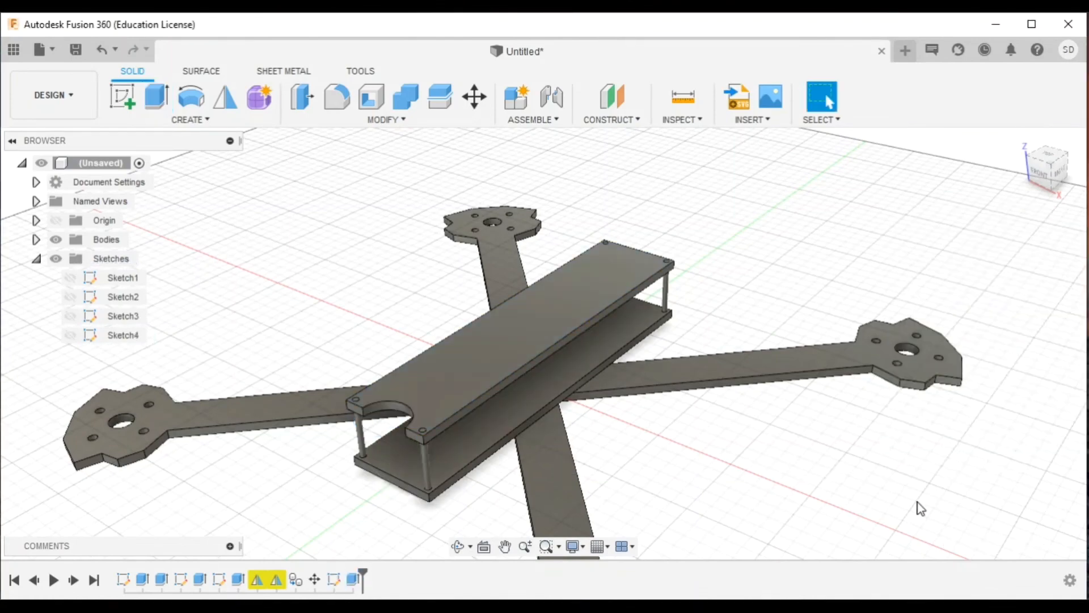
Step: Save the design as "demo drone" in the Drone project
left_click(75, 51)
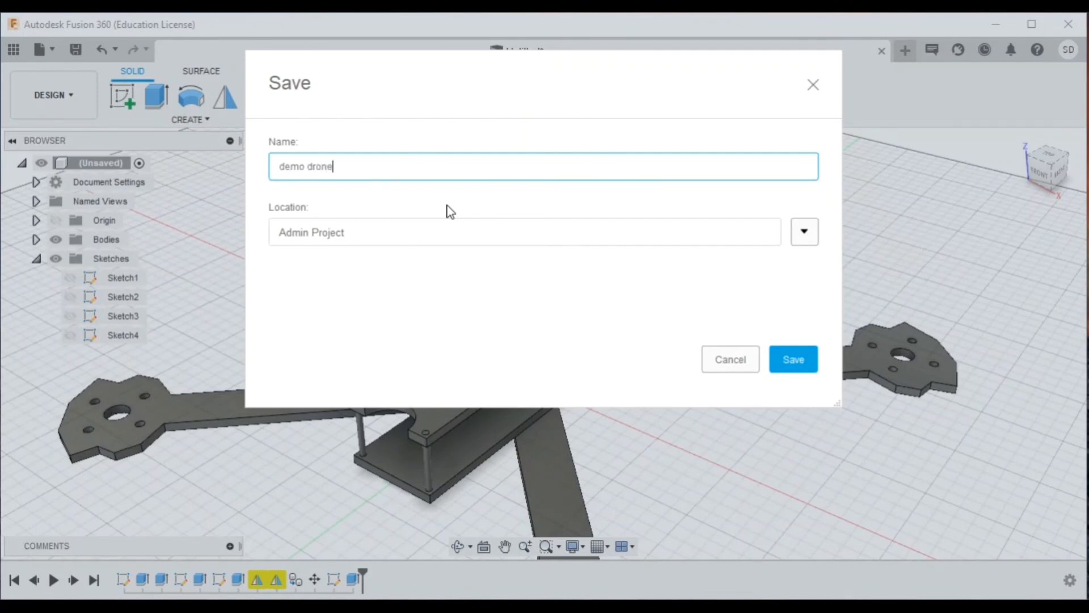
left_click(805, 232)
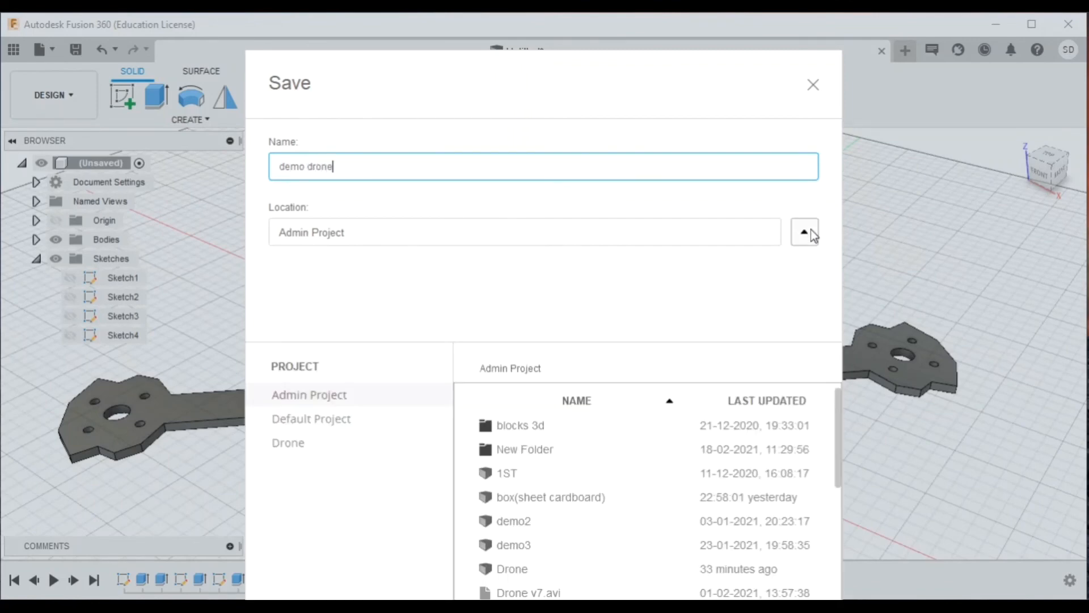
left_click(286, 444)
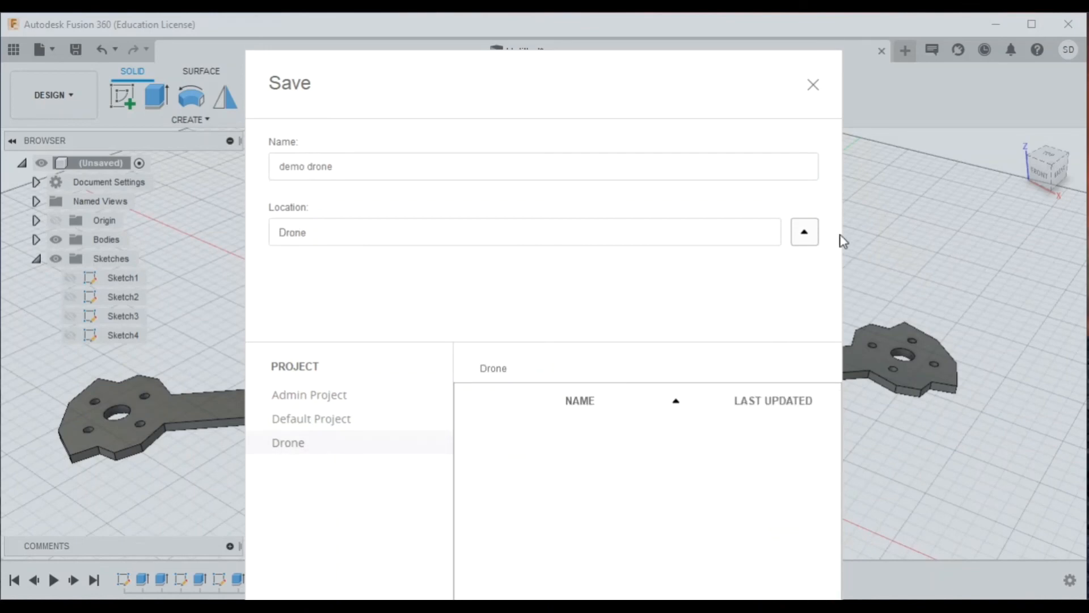
left_click(805, 232)
left_click(789, 363)
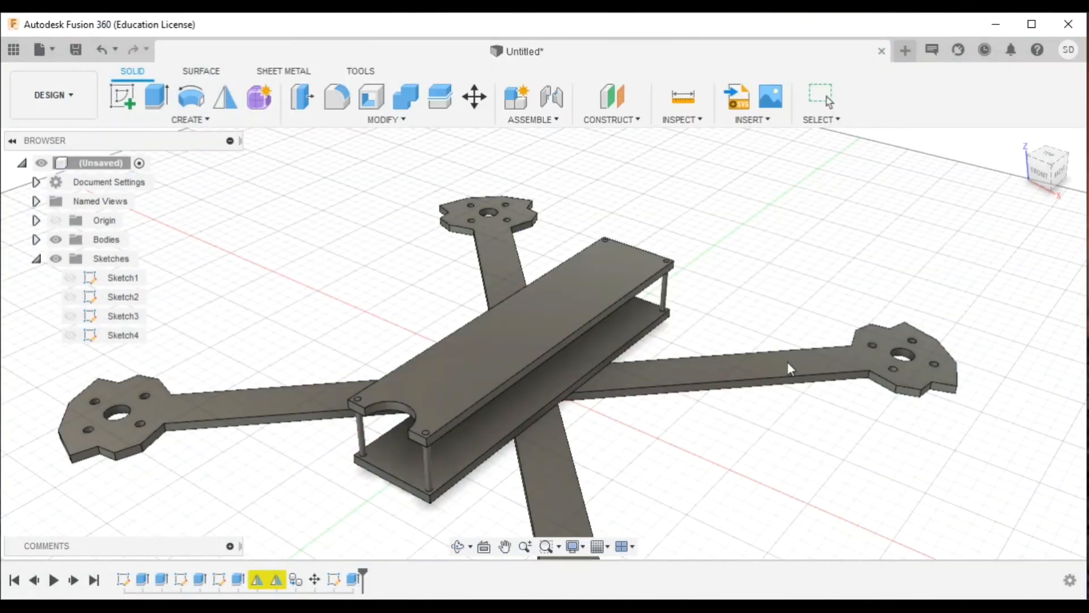